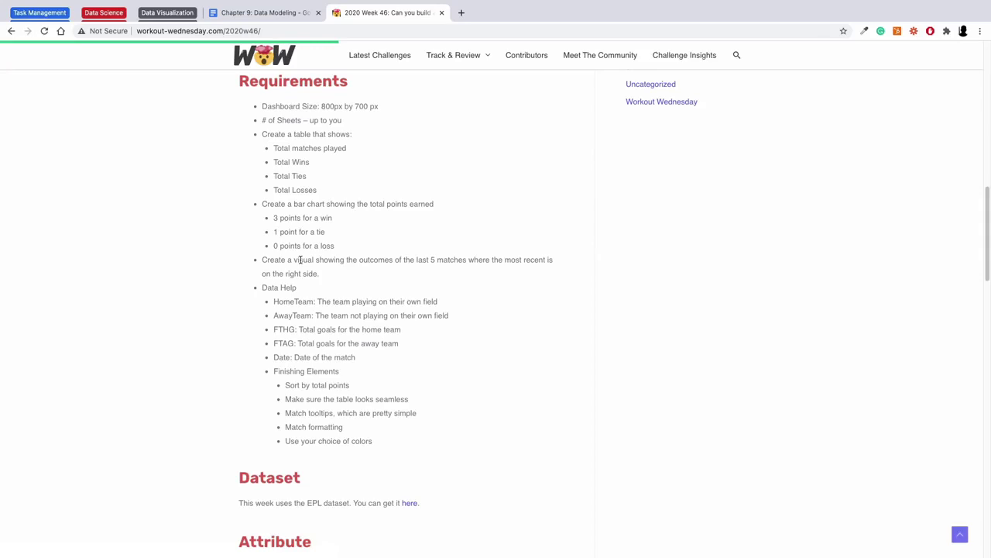
Leave the Chrome challenge page for Tableau's EPL data source built from E0 (1).csv.
key("ctrl+Right")
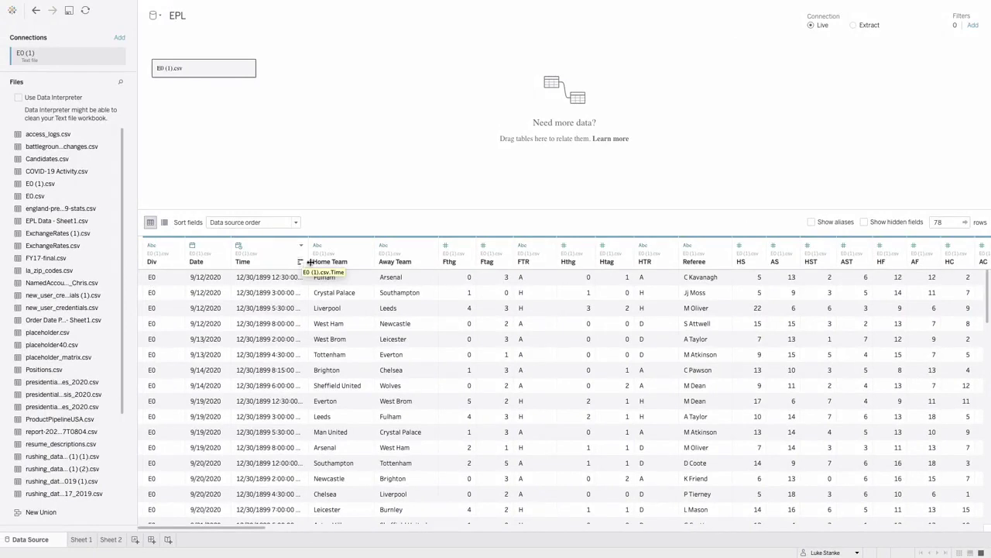
Pivot the Home Team and Away Team columns into rows, giving 156 match-team rows.
left_click(343, 261)
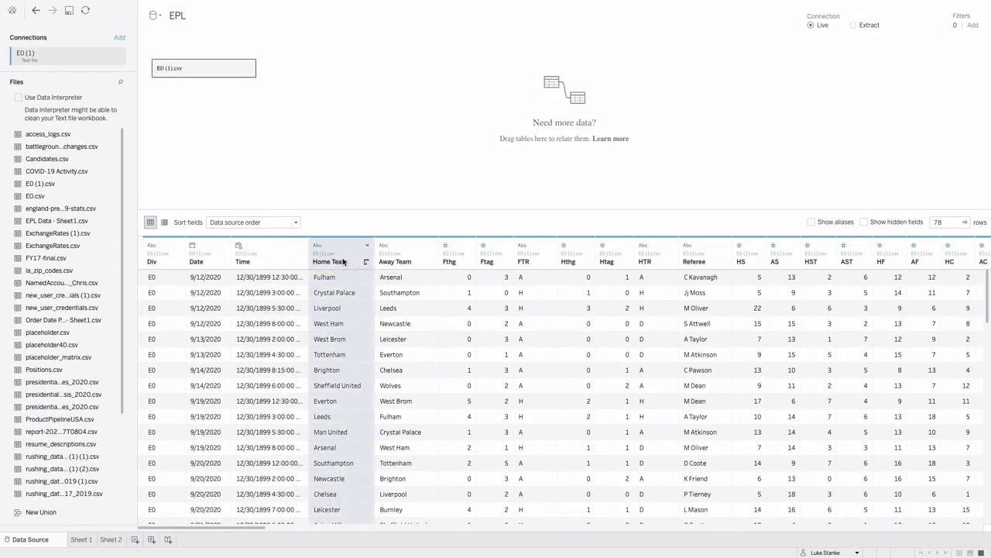
left_click(400, 256, "ctrl")
right_click(402, 254)
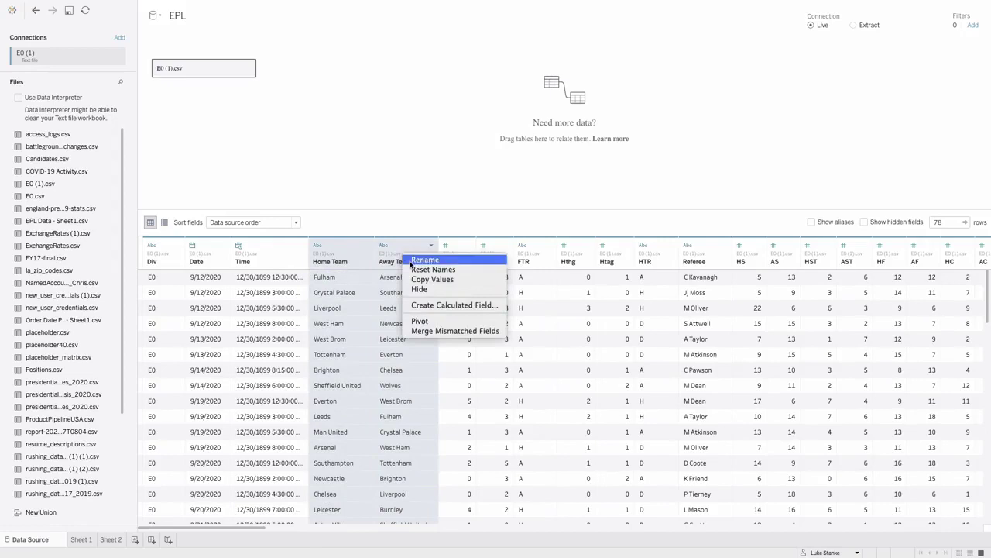
left_click(419, 322)
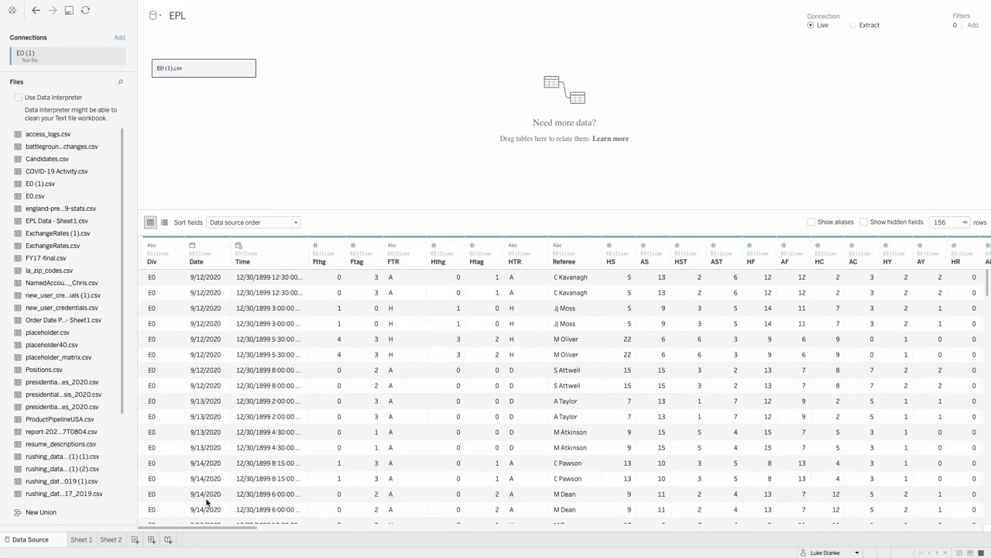
On Sheet 1, put Pivot Field Values on Rows to list the 20 teams.
left_click(82, 539)
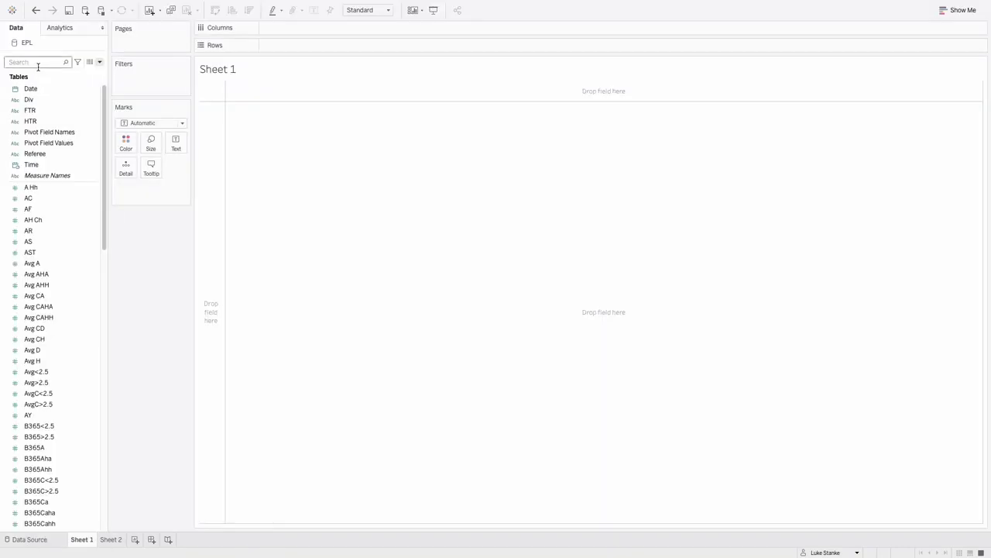
left_click_drag(70, 142, 210, 161)
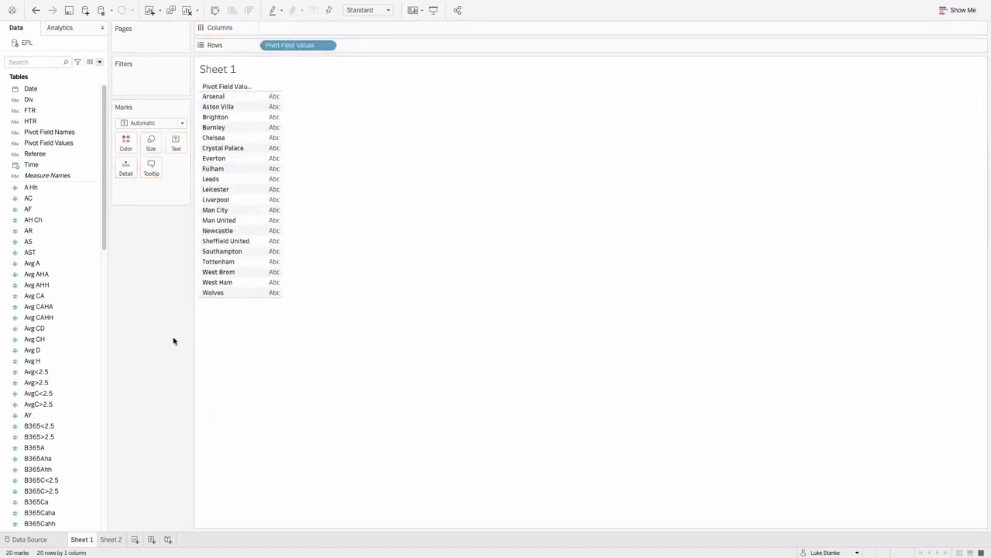
left_click(58, 330)
Start a new calculated field whose formula begins IF [Pivot Field Names].
left_click(99, 62)
left_click(90, 72)
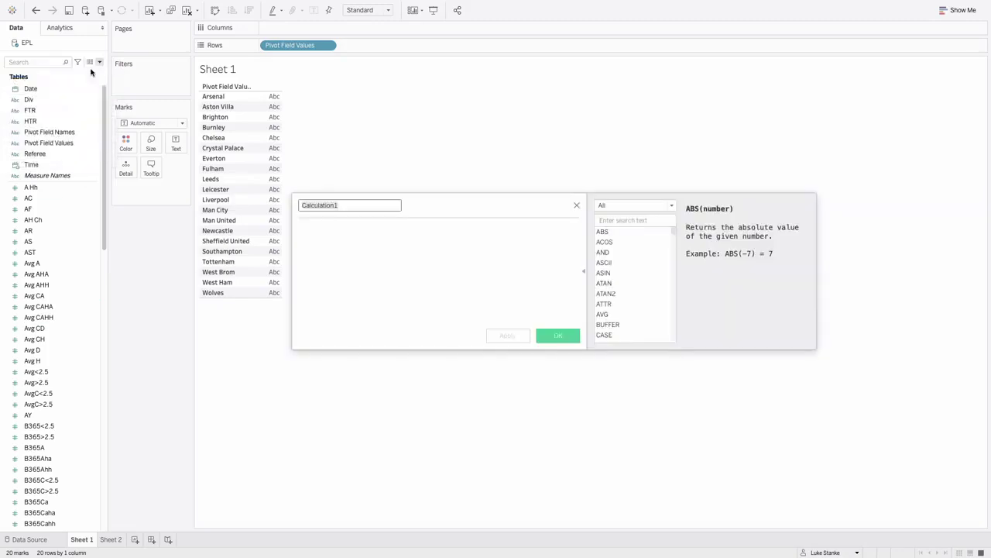
left_click(329, 249)
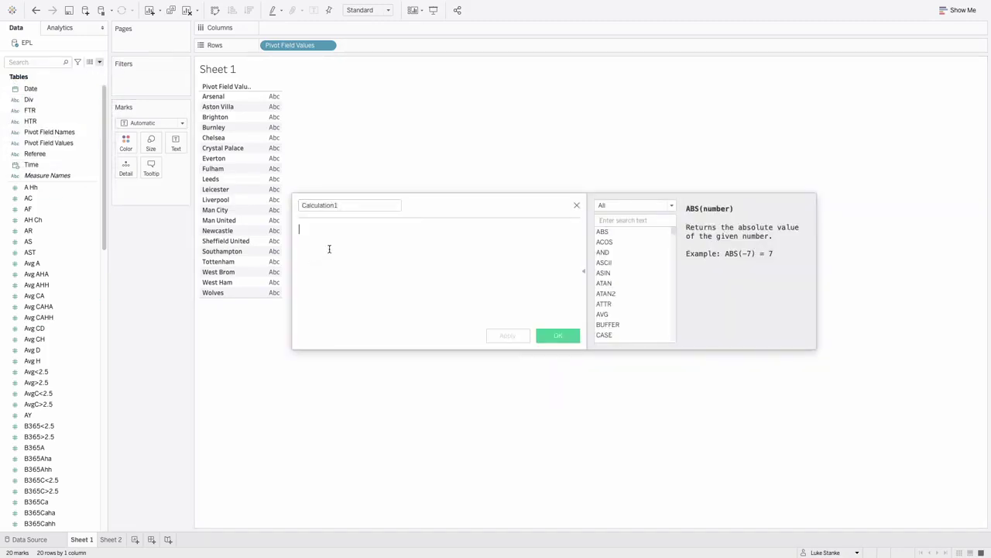
type("IF")
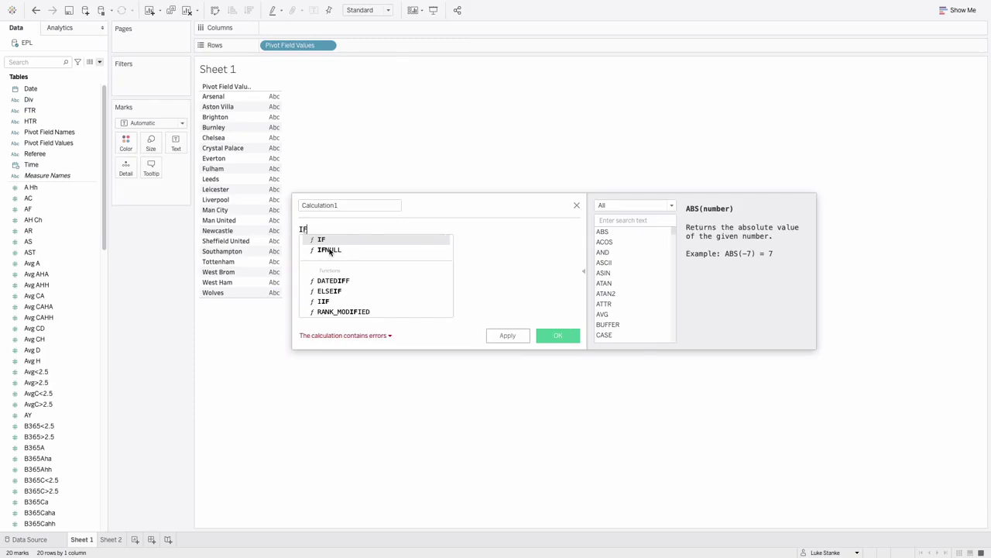
type("P")
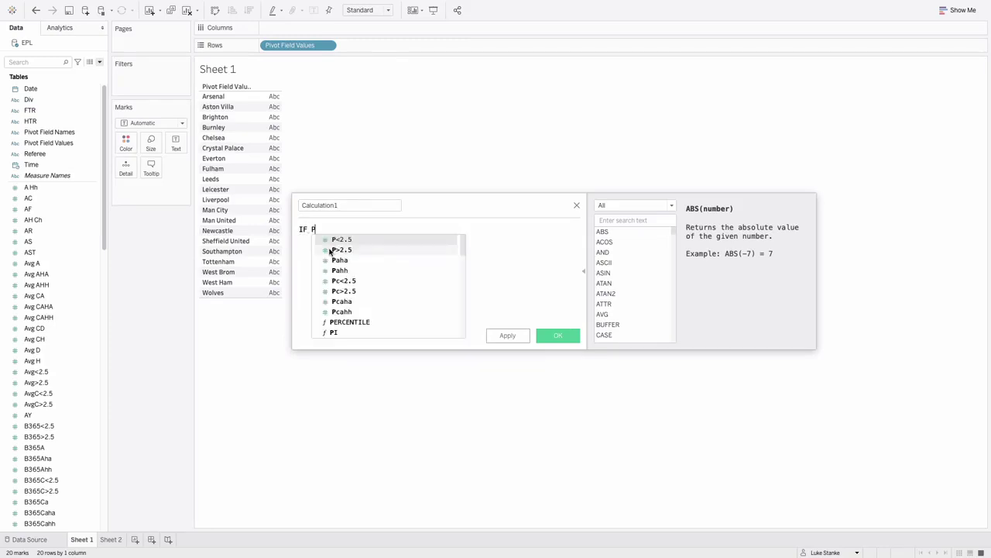
key("BackSpace")
type("V")
key("BackSpace")
type("V")
key("BackSpace")
type("Piv")
key("BackSpace")
key("BackSpace")
type("ivo")
key("Return")
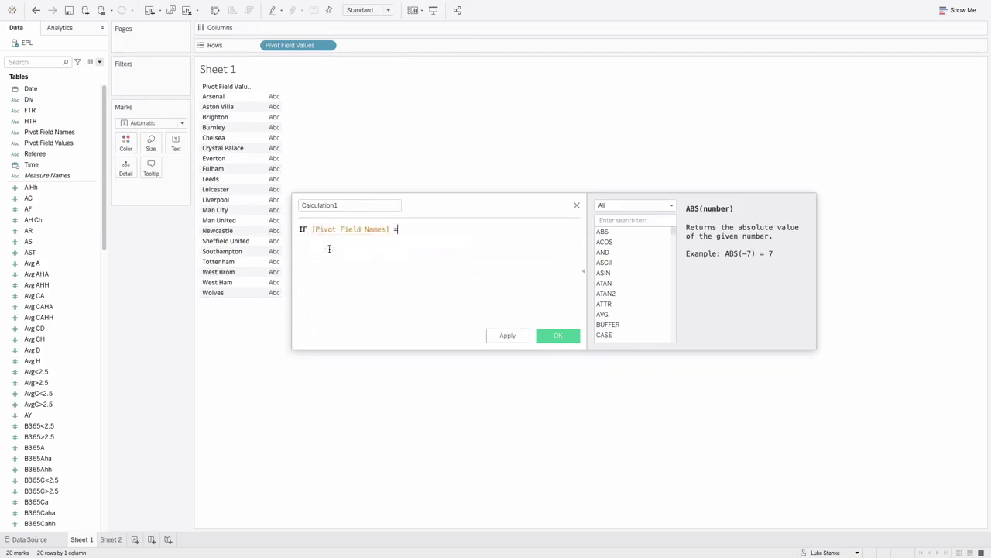
Write the bracketed home-win condition: Pivot Field Names = "Home Team" AND [Fthg] > [Ftag].
type("= \"Home Team\"")
key("Return")
type("AND ft")
key("Down")
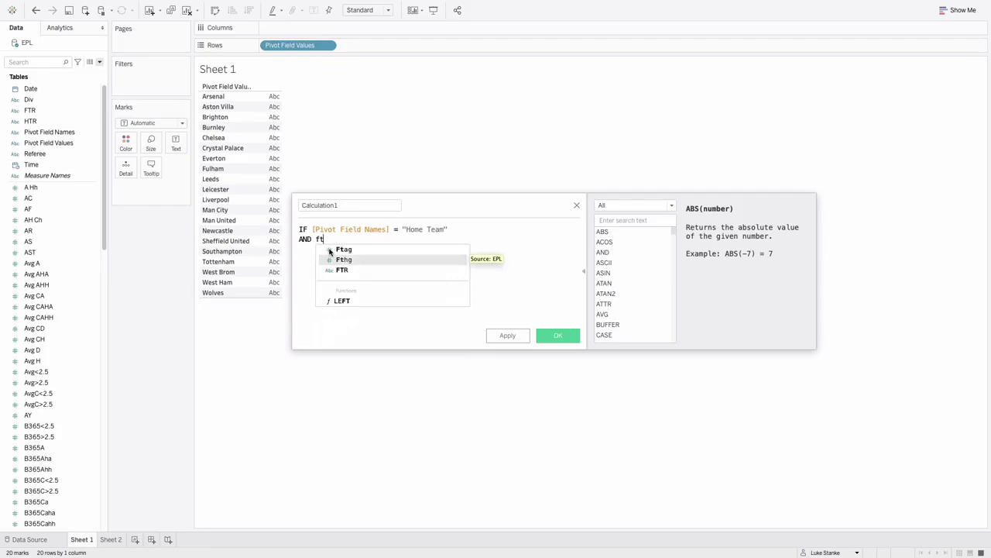
key("Return")
type(">")
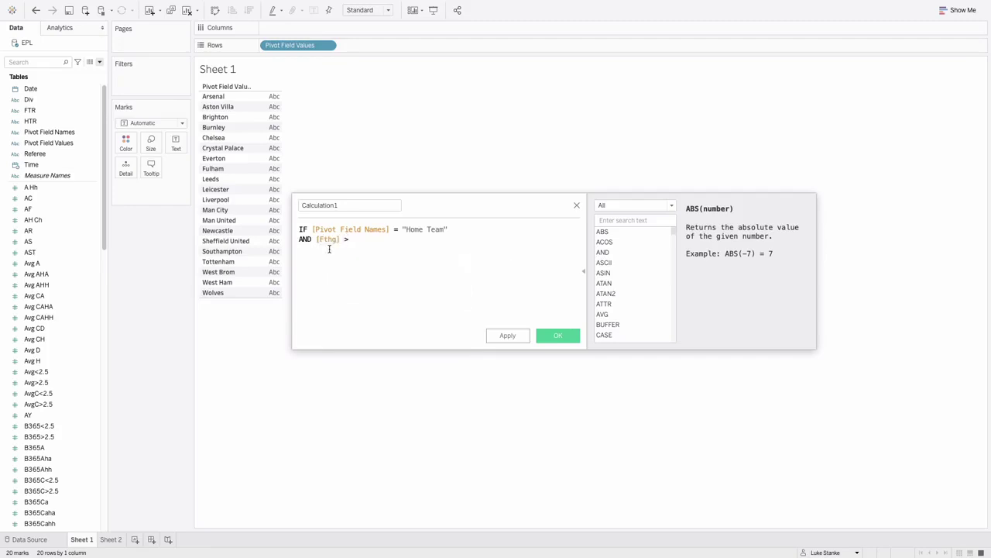
type(" fta")
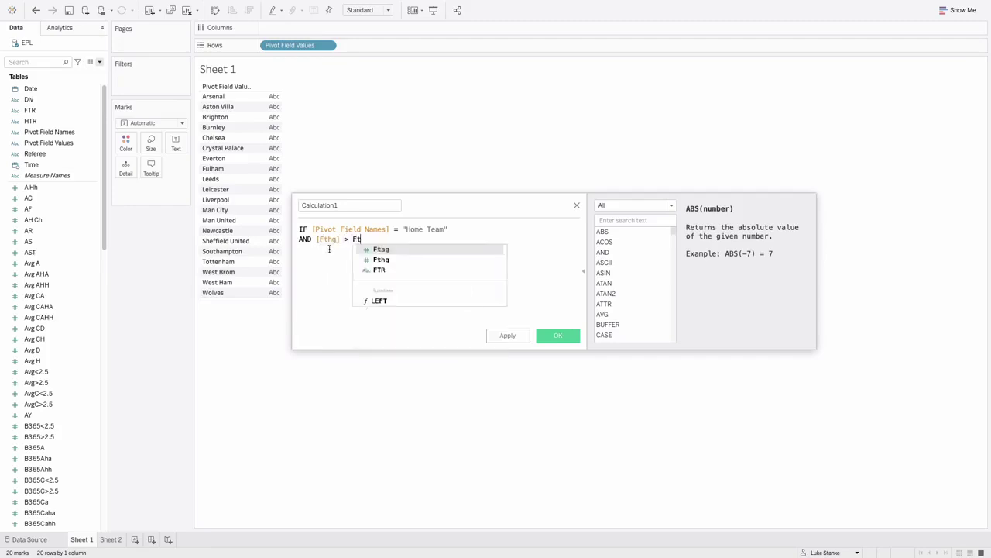
key("Return")
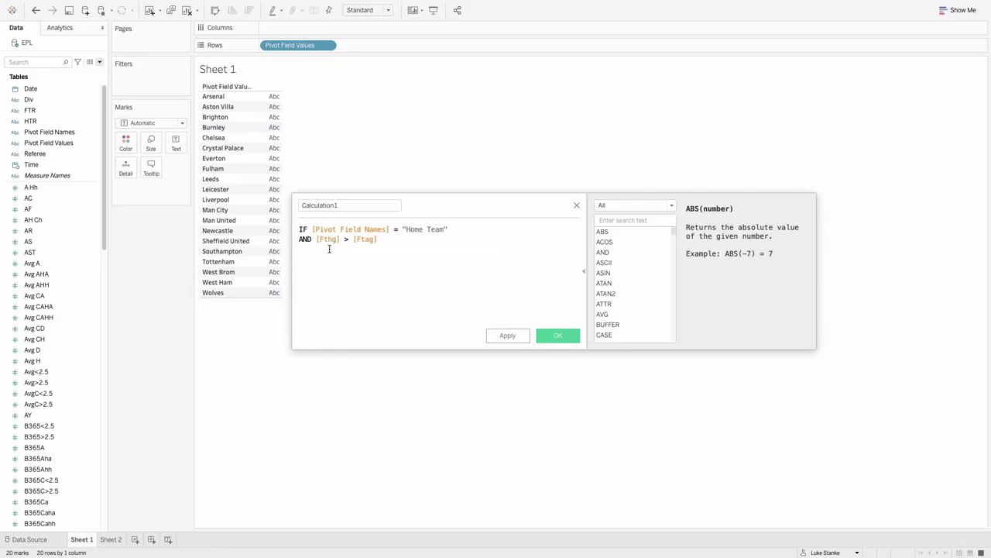
key("Up")
key("Up")
key("Right")
key("Right")
key("Right")
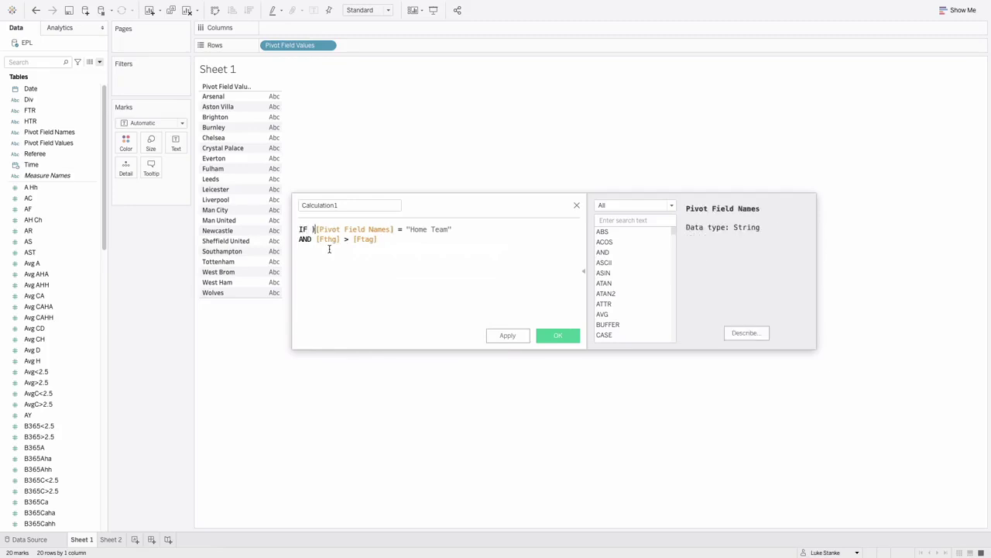
type("(")
key("Down")
type(")")
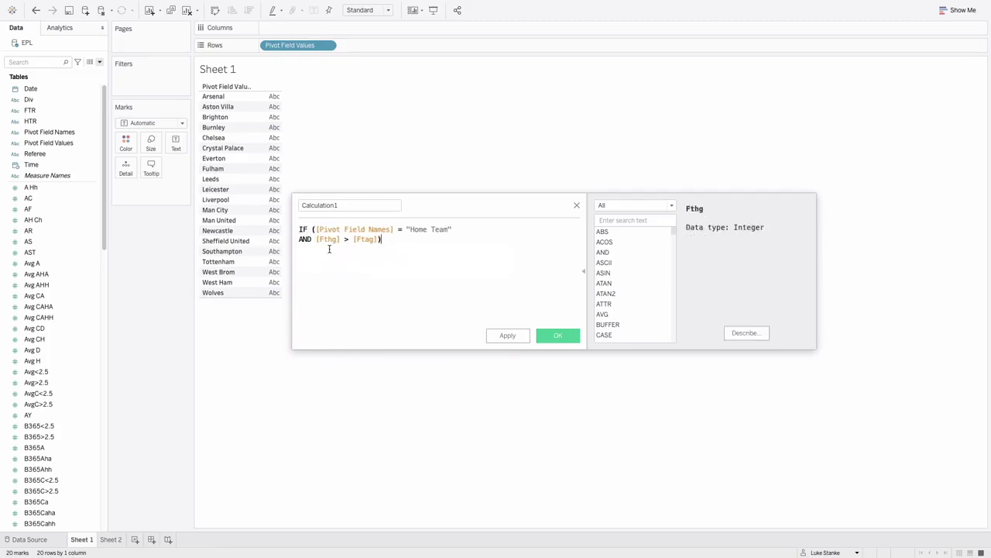
key("BackSpace")
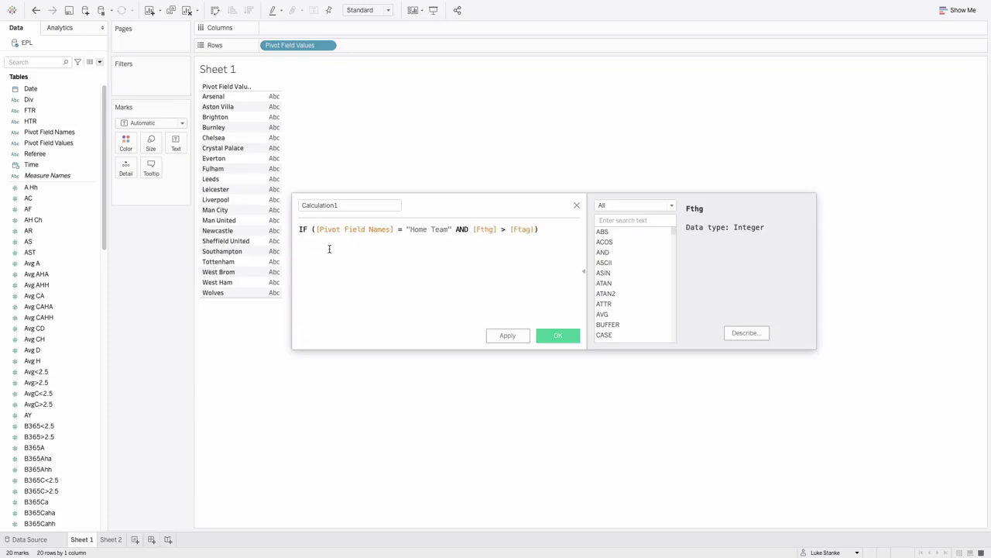
Add an OR away-win condition: Pivot Field Names = "Away Team" AND [Fthg] < [Ftag].
key("Right")
key("Right")
key("Right")
key("shift+End")
key("ctrl+c")
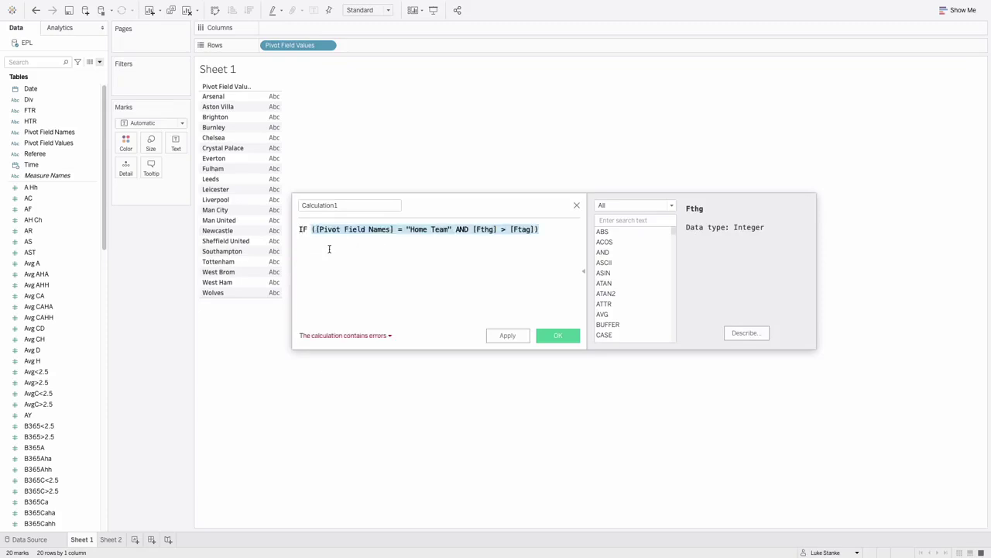
left_click(329, 249)
key("Return")
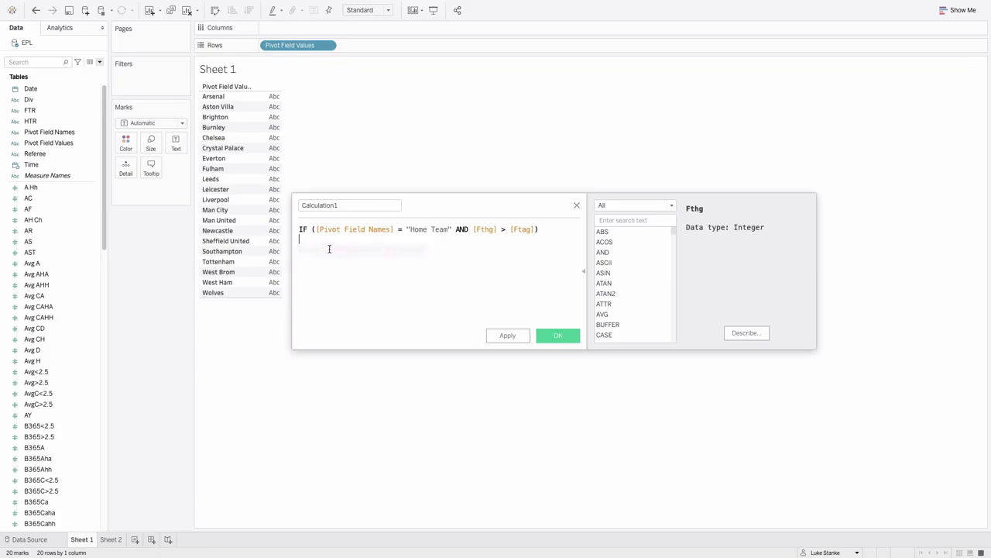
type("p")
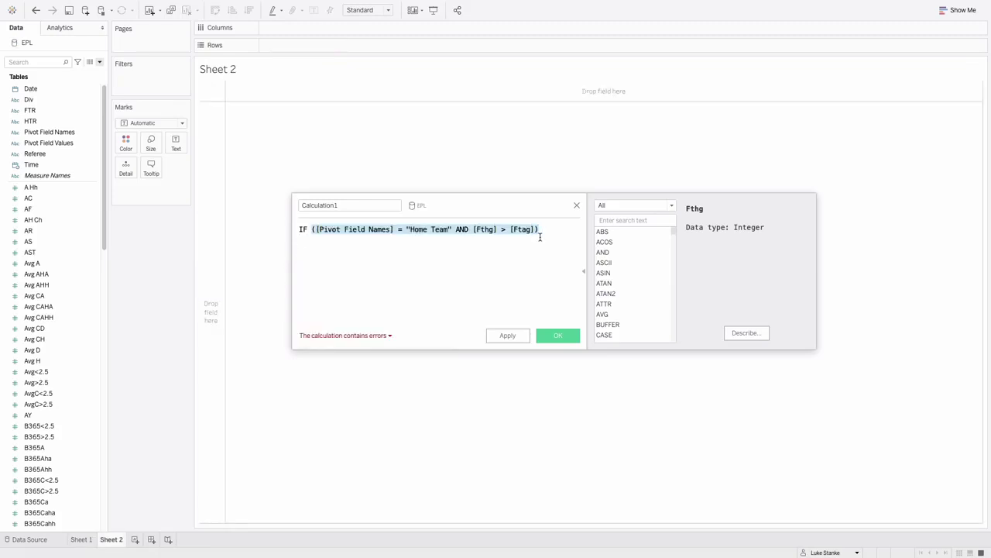
key("Return")
type("OR")
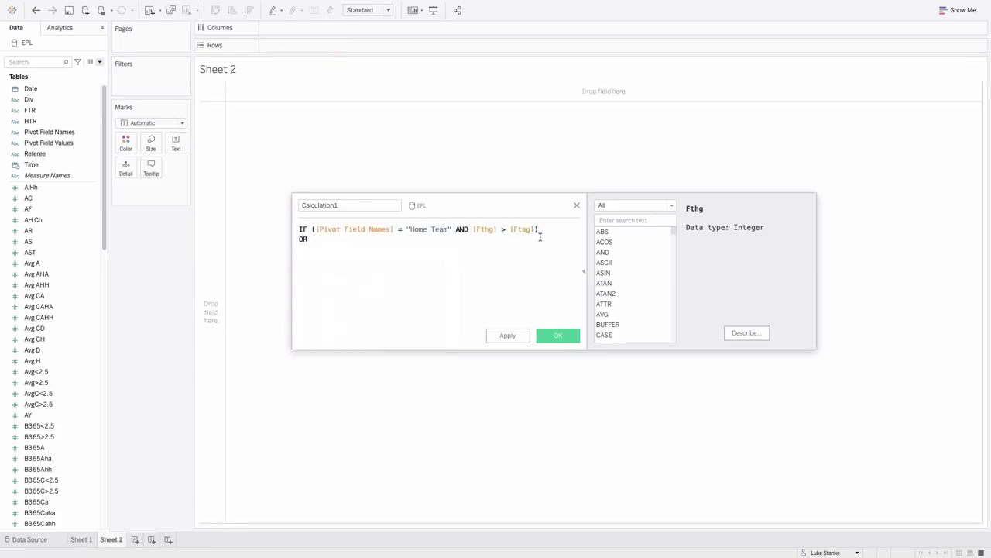
key("ctrl+v")
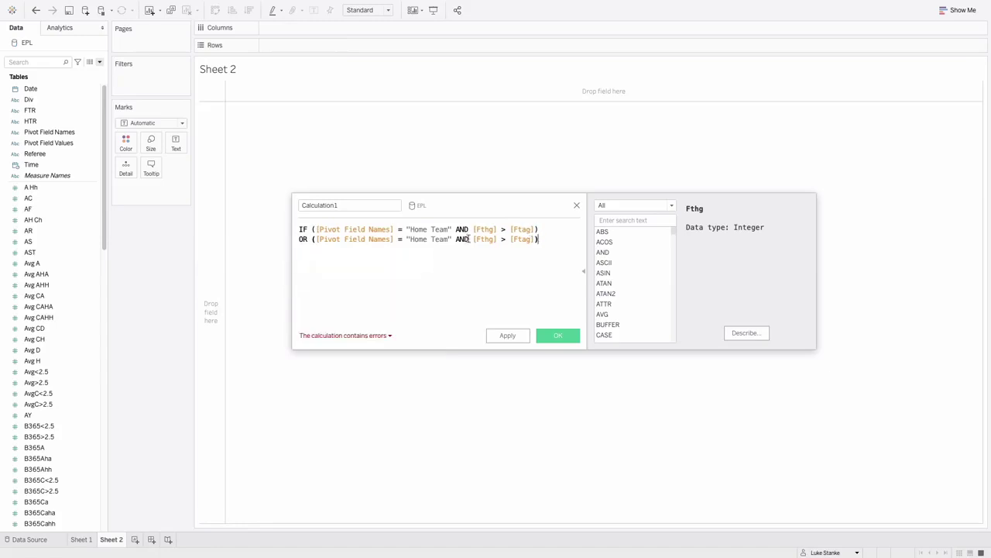
double_click(418, 239)
type("Away")
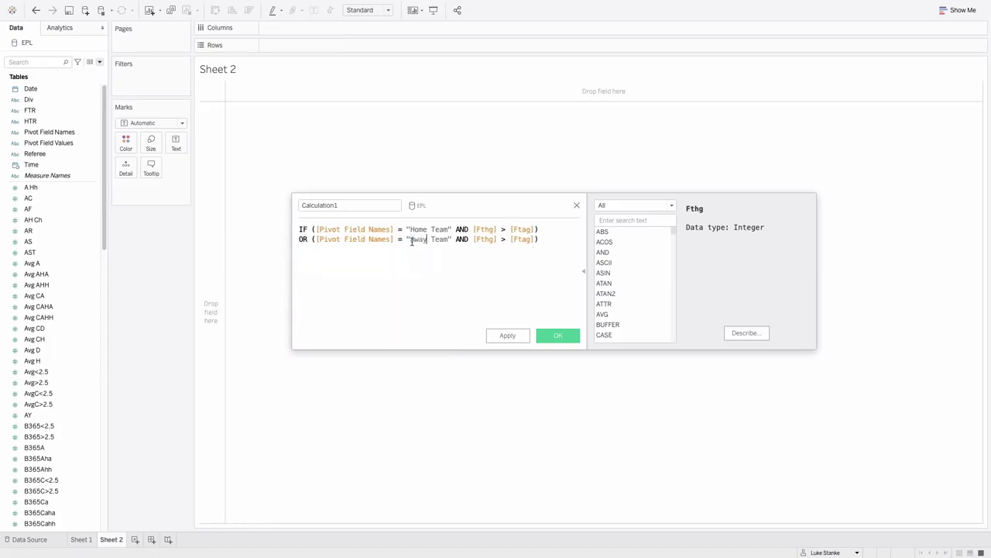
key("Right")
key("Right")
key("Right")
key("Right")
key("Right")
key("Right")
key("Right")
key("BackSpace")
type("<")
Finish with THEN 3 ELSEIF [Ftag] = [Fthg] THEN 1 ELSE 0 END, naming it points.
key("End")
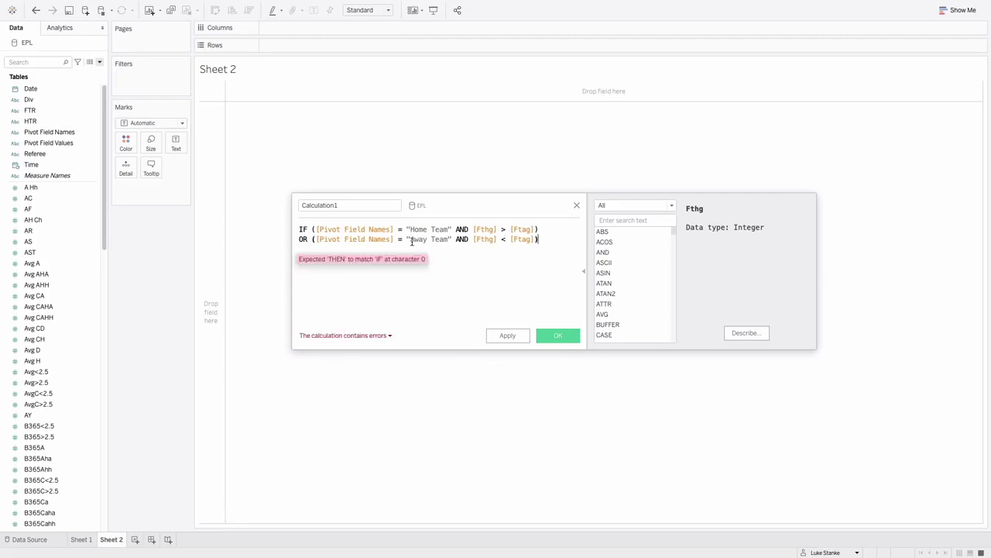
key("Return")
type("THEN ")
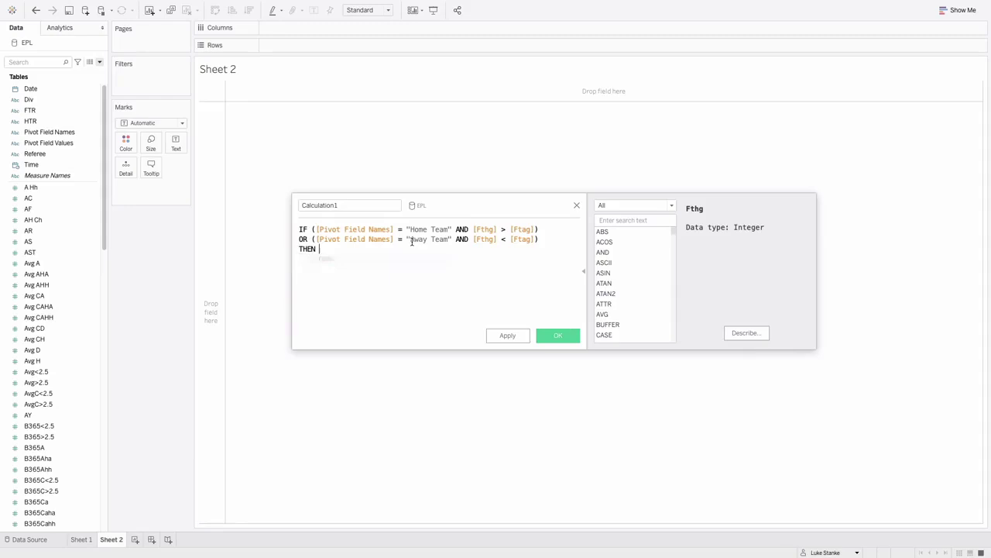
type("3 ELS")
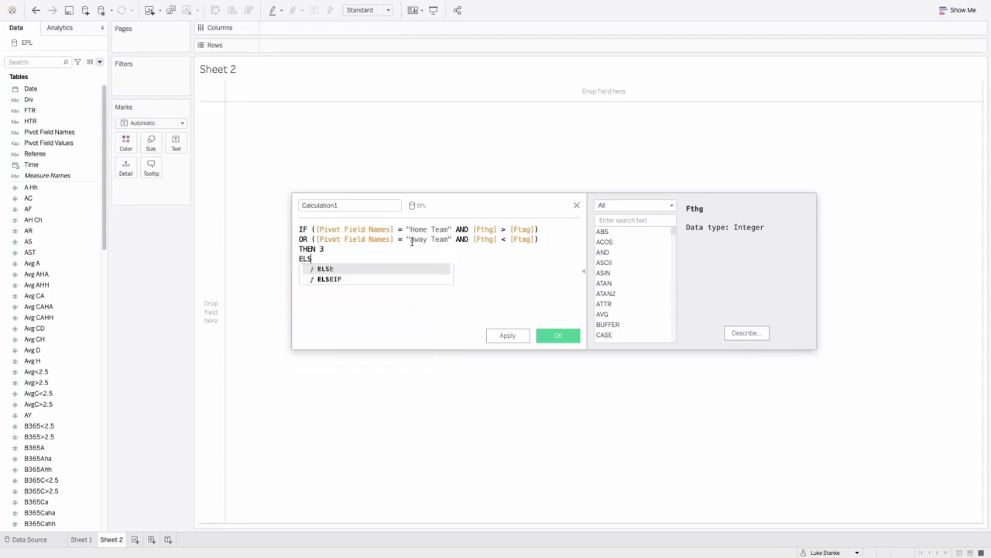
type("EIF [Ftag] =")
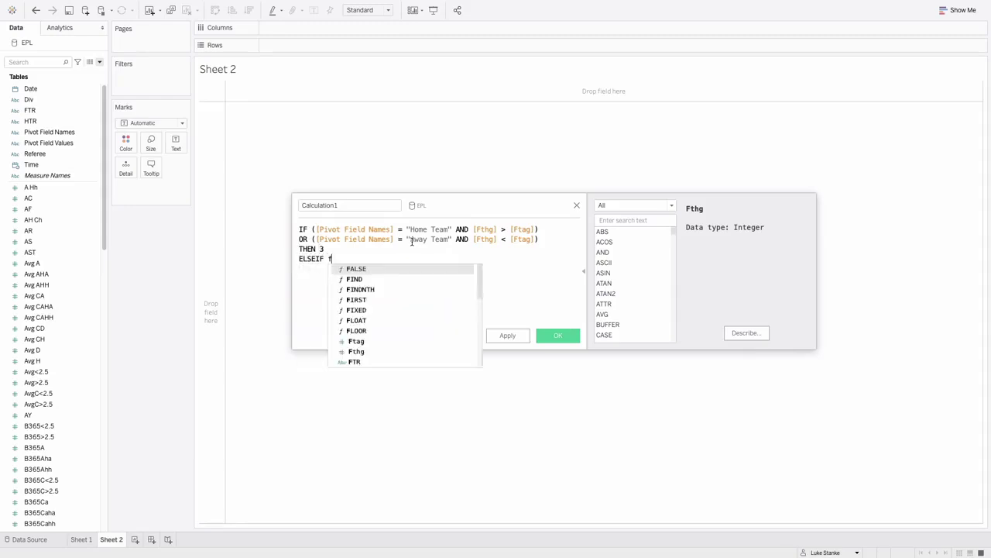
type(" [Ftag] = ft")
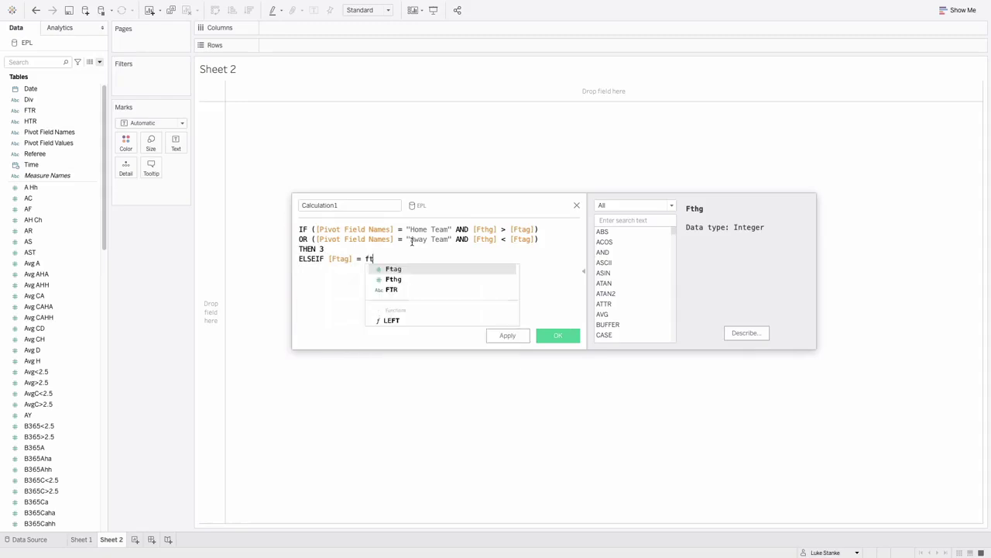
key("Down")
key("Return")
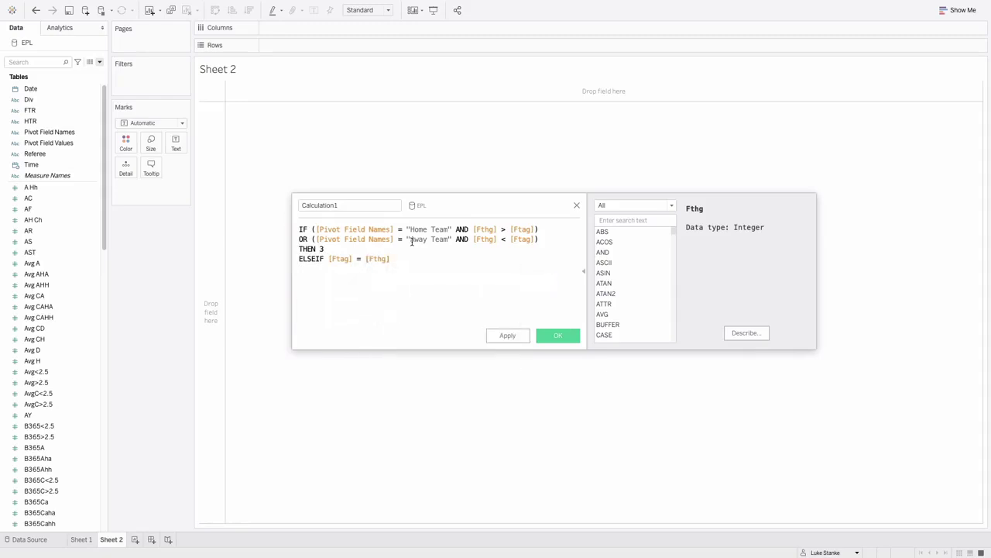
type("THEN 1")
key("Return")
type("ELSE 0 ")
type("END")
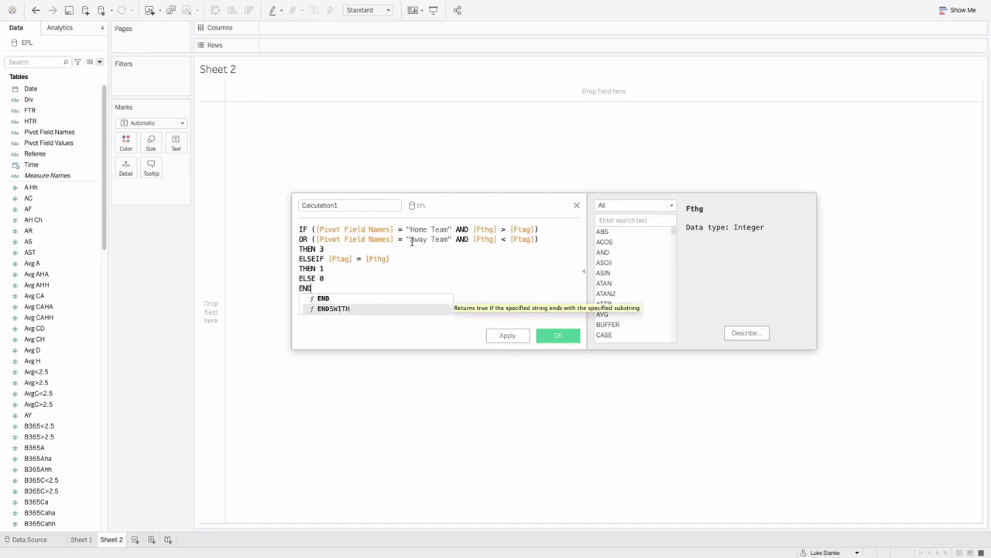
key("Return")
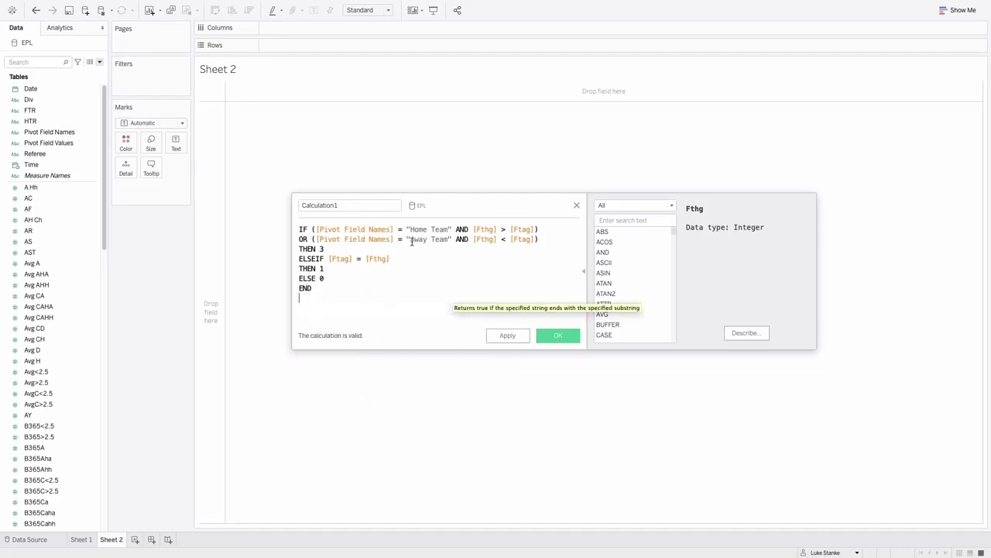
double_click(318, 206)
type("points")
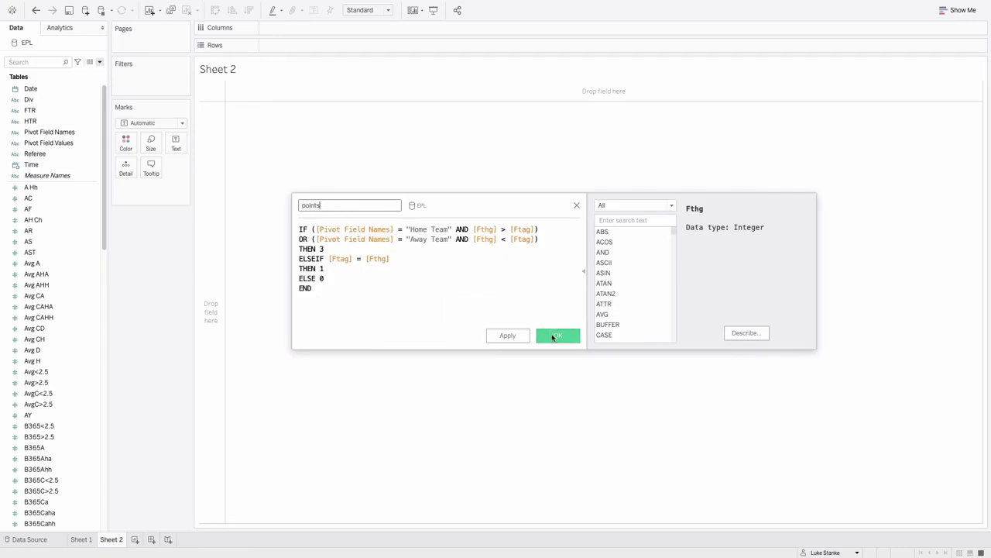
Chart SUM(points) per team as bars sorted descending, with Leicester first at 18 points.
left_click(553, 336)
left_click_drag(34, 522, 319, 29)
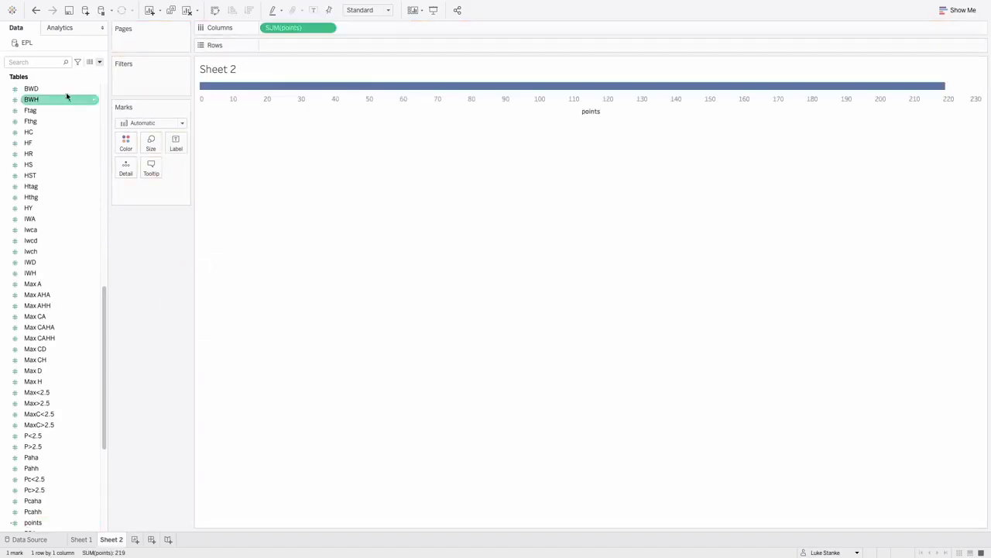
left_click(40, 62)
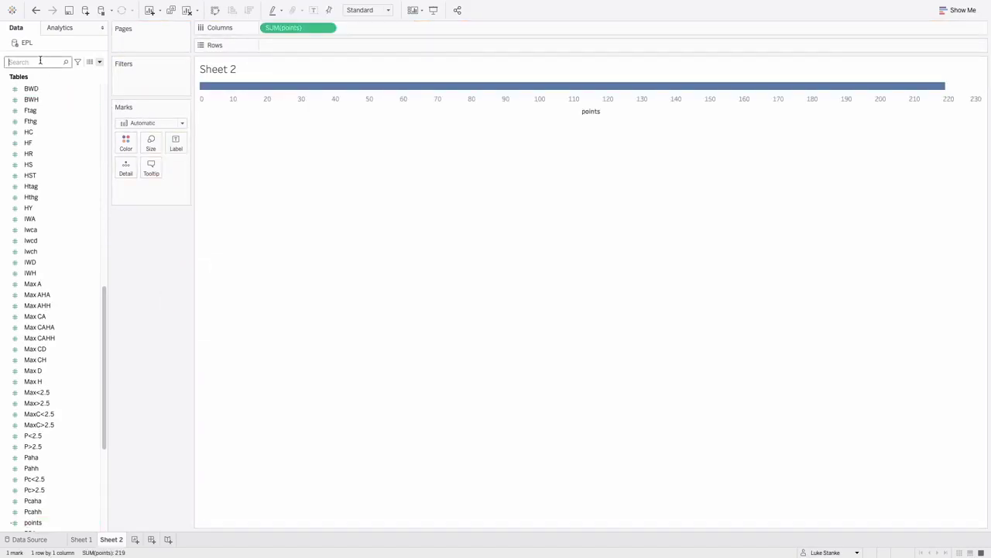
type("piv")
left_click(44, 93)
left_click_drag(44, 97, 292, 48)
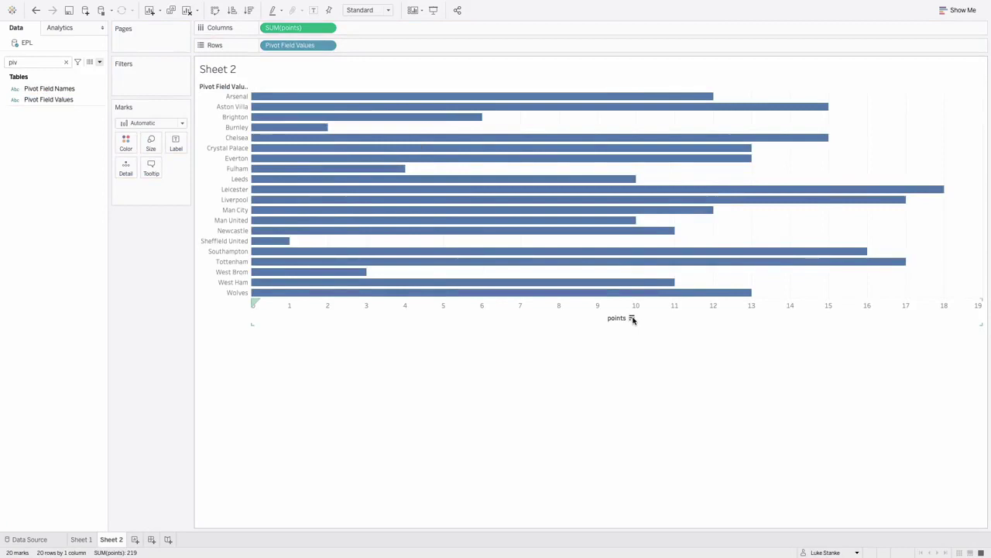
left_click(632, 318)
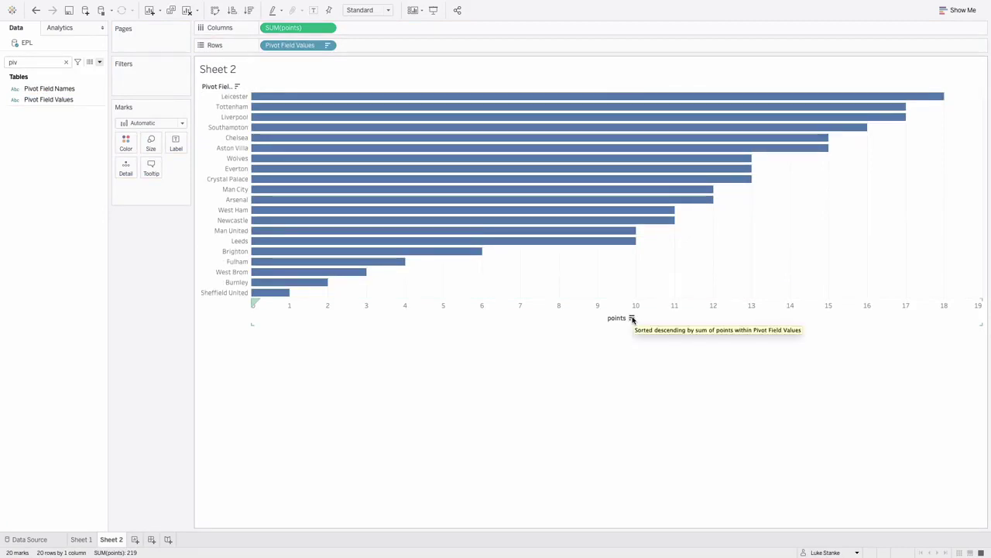
left_click(27, 63)
type("point")
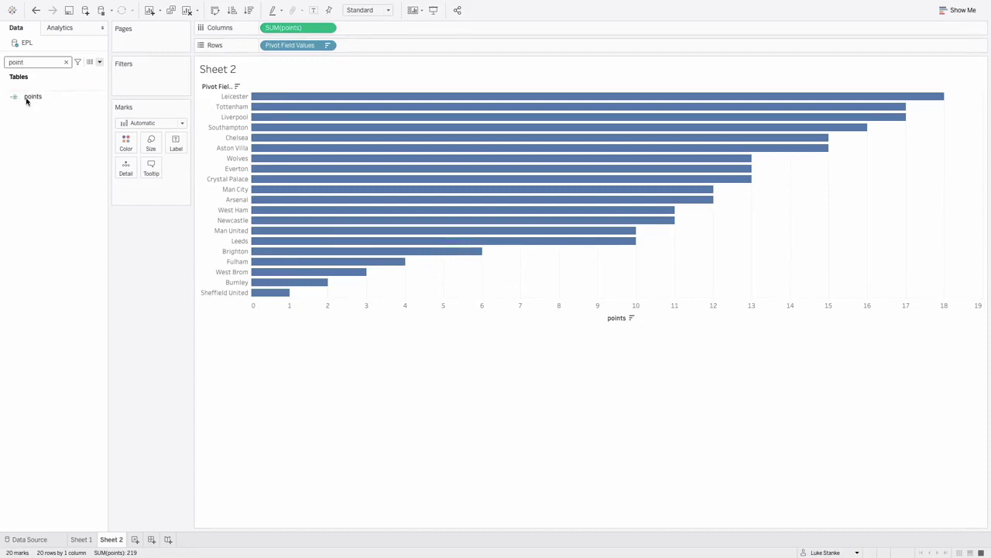
Duplicate the points calculation and open the copy for editing.
right_click(26, 97)
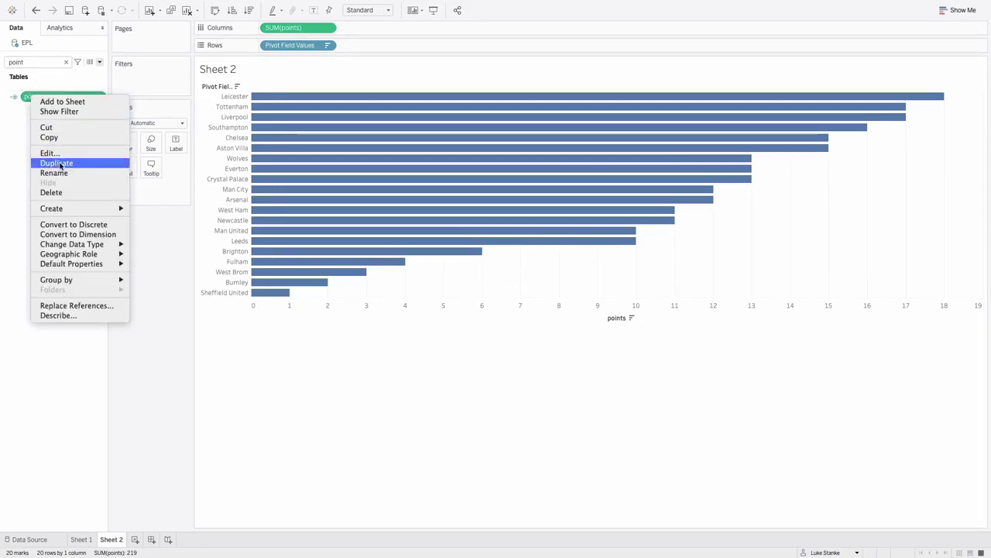
left_click(59, 162)
right_click(45, 107)
left_click(62, 162)
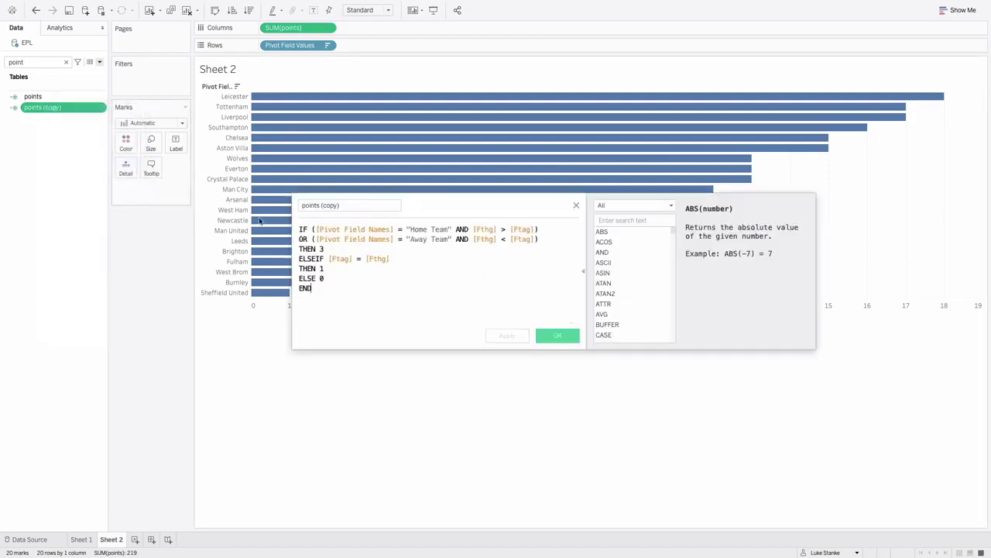
Replace the values 3, 1, 0 with "W", "T", "L", rename the copy and save it.
left_click(343, 246)
key("BackSpace")
type("\"W\"")
key("Down")
key("Down")
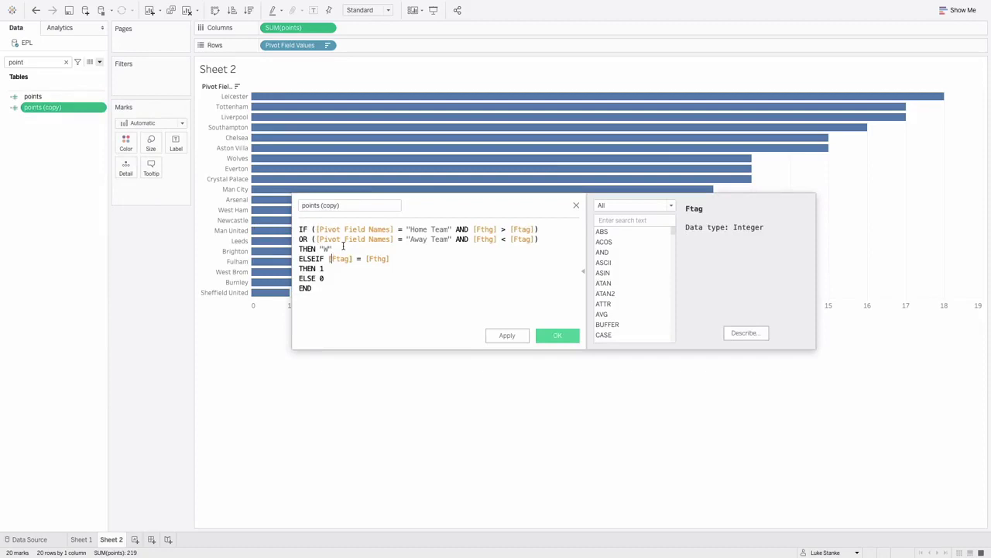
key("BackSpace")
type("\"T\"")
key("Down")
key("BackSpace")
type("\"L\"")
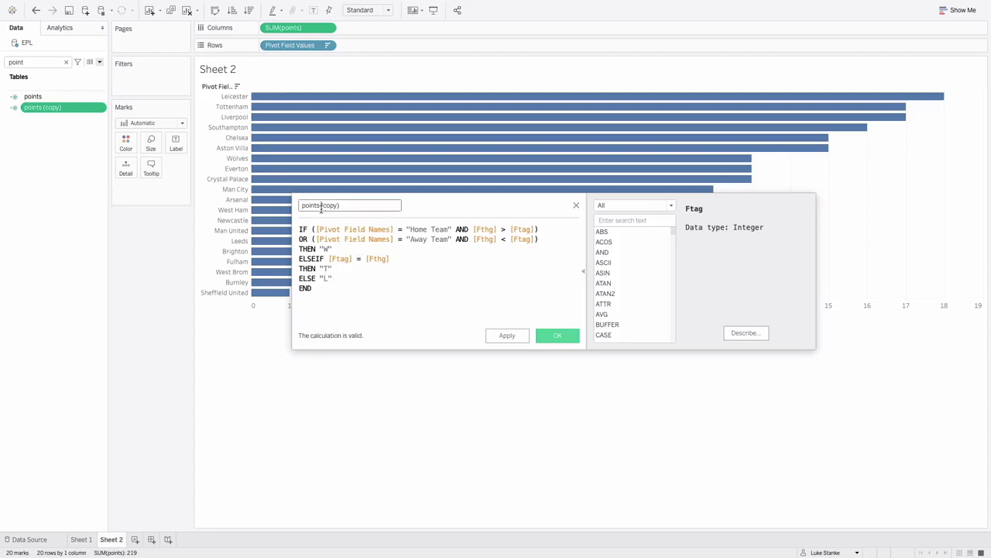
triple_click(322, 205)
type("WLT")
left_click(555, 335)
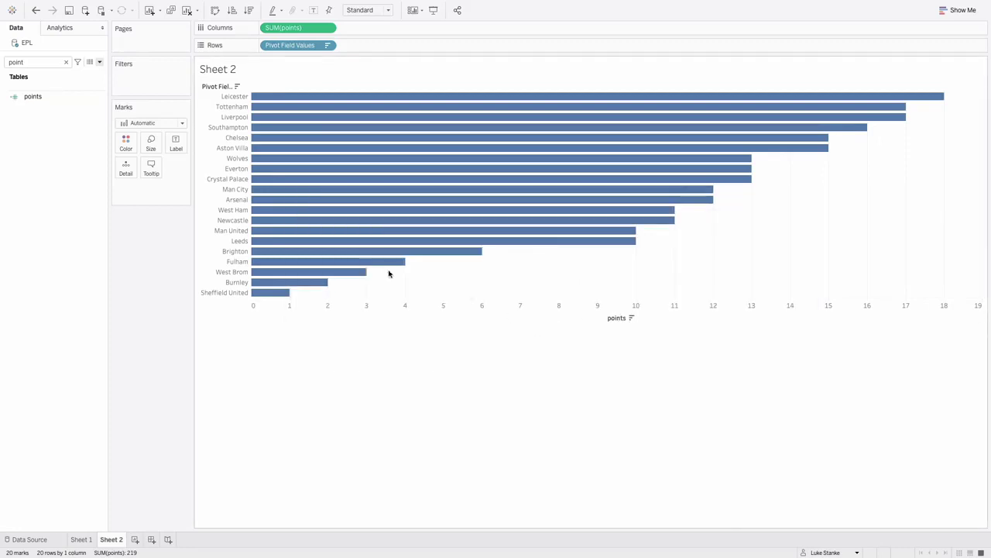
Add a second SUM(points) to Columns and colour its bars by the wlt result.
left_click(55, 65)
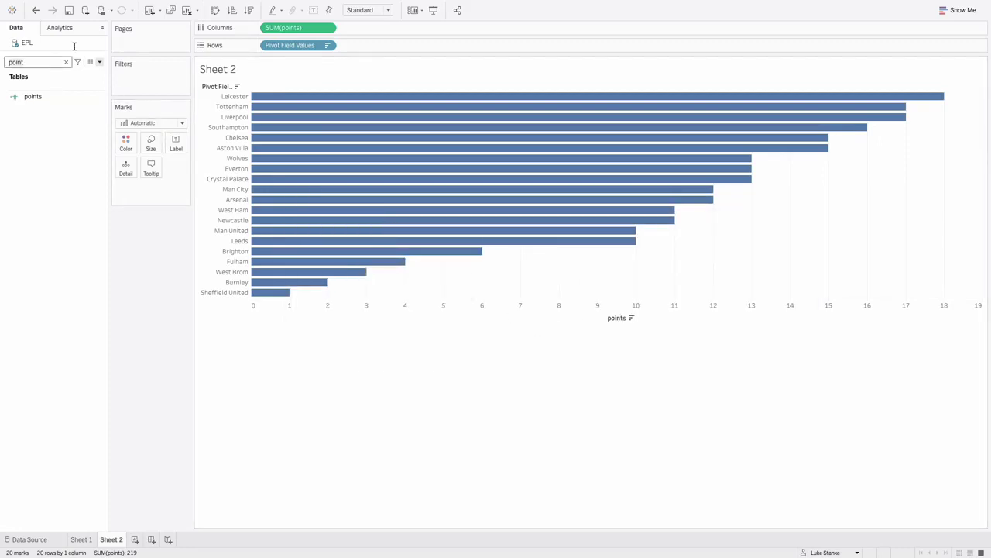
left_click_drag(283, 28, 352, 29)
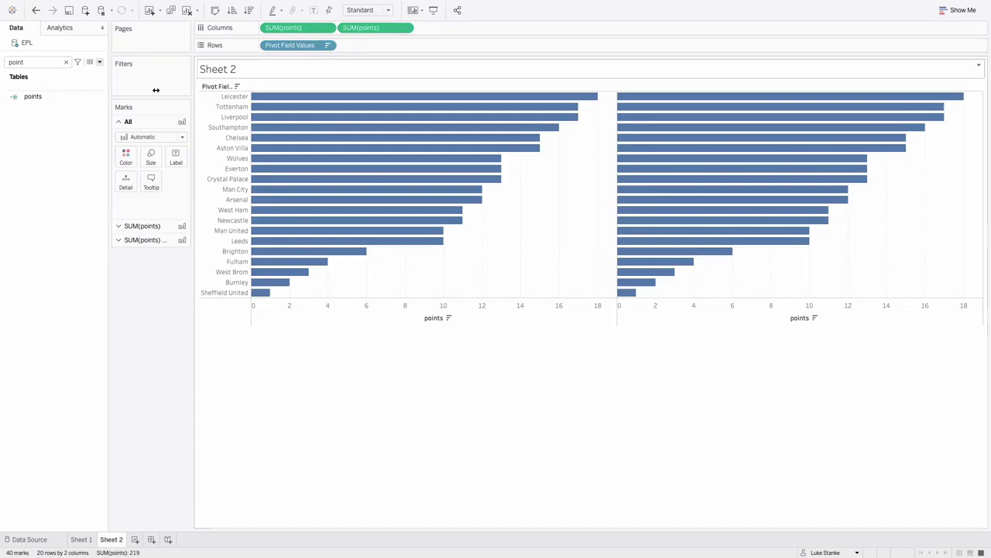
left_click(27, 65)
key("BackSpace")
key("BackSpace")
key("BackSpace")
key("BackSpace")
key("BackSpace")
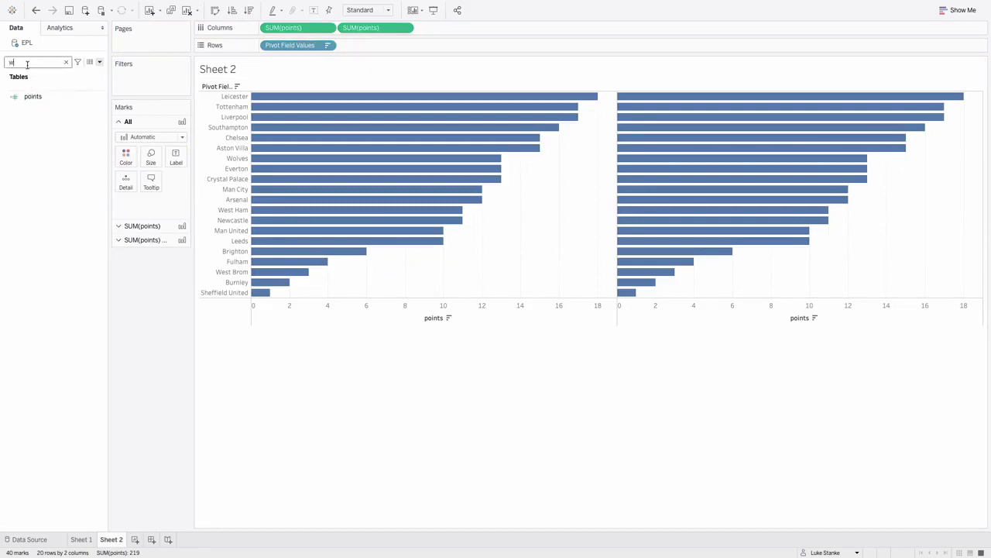
type("wit")
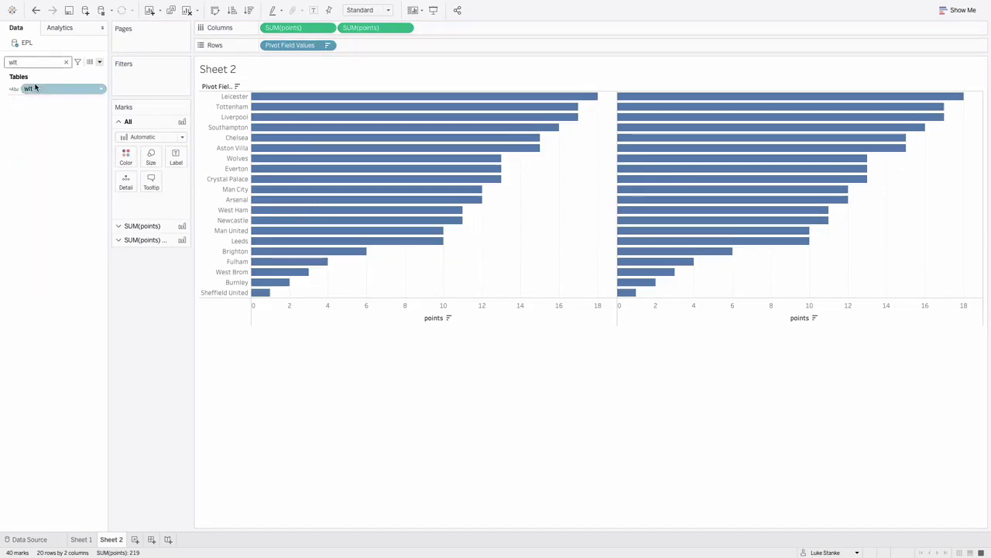
left_click(130, 240)
left_click_drag(28, 88, 125, 183)
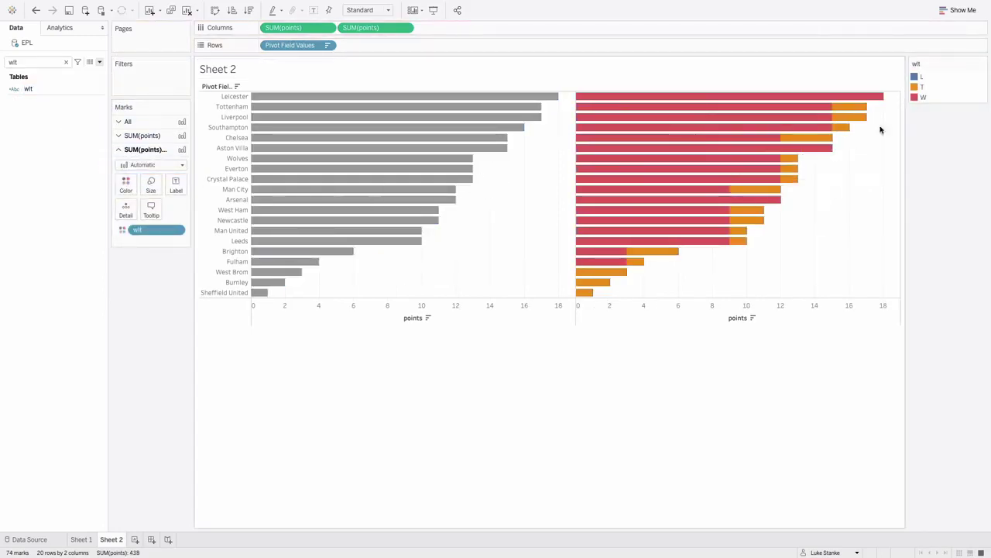
Recolour the results: wins green, losses red, draws grey.
double_click(924, 97)
left_click(515, 312)
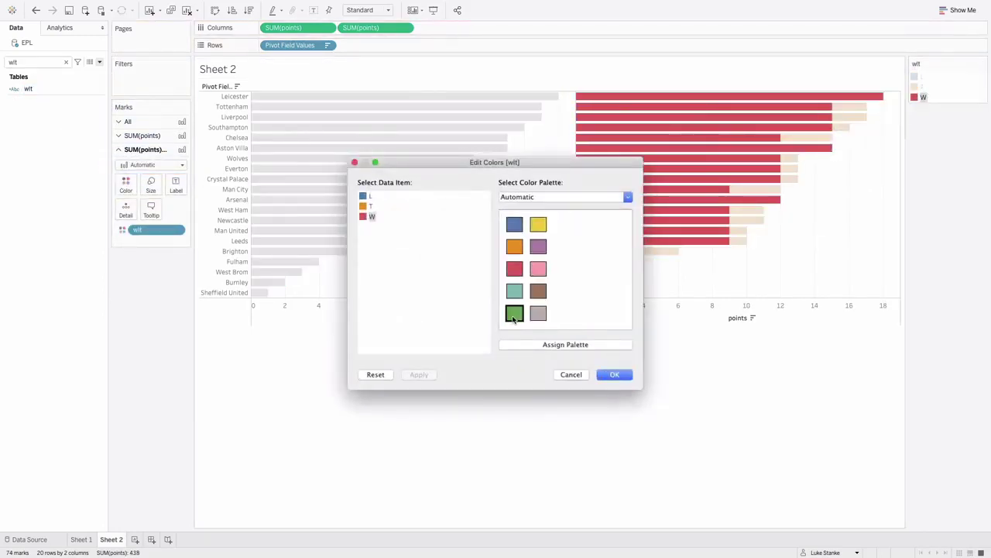
left_click(371, 196)
left_click(520, 271)
left_click(371, 206)
left_click(538, 313)
left_click(610, 374)
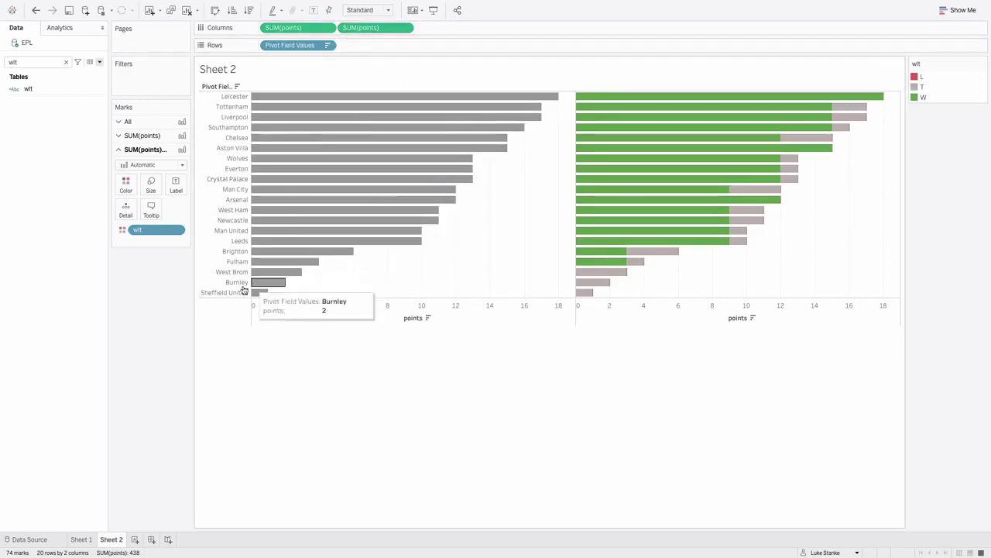
Label the first points chart's bars with each team's point total.
left_click(168, 140)
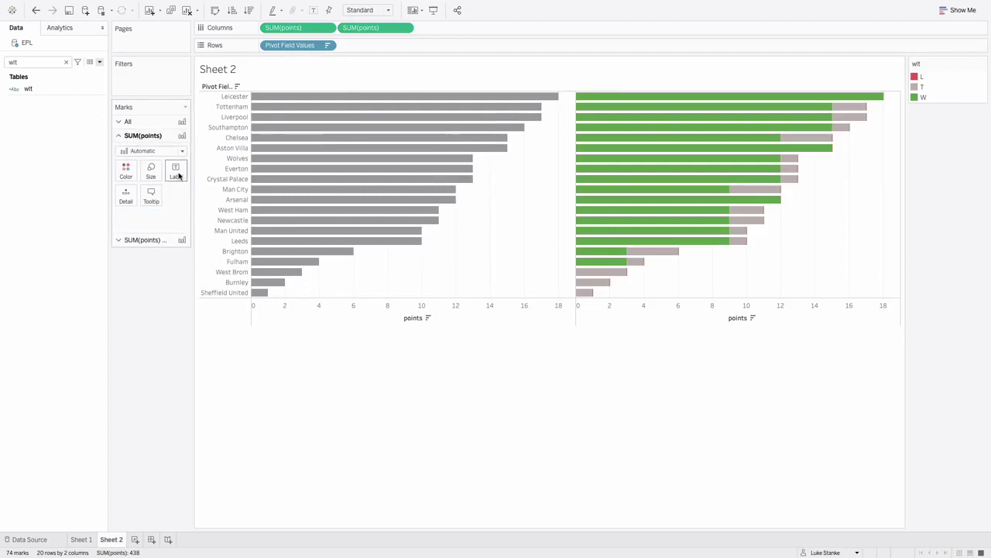
left_click(176, 172)
left_click(201, 194)
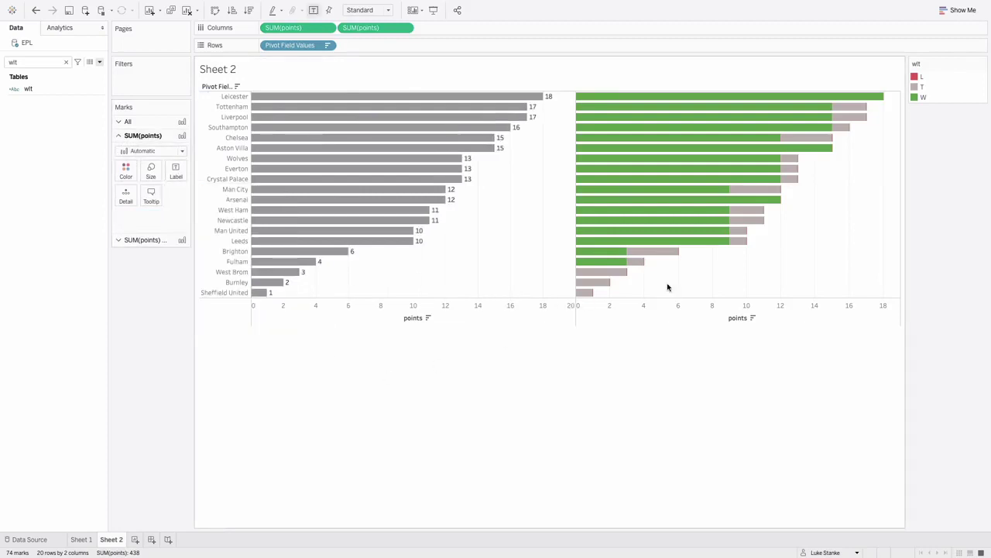
Combine both points charts on a synchronized dual axis.
right_click(666, 313)
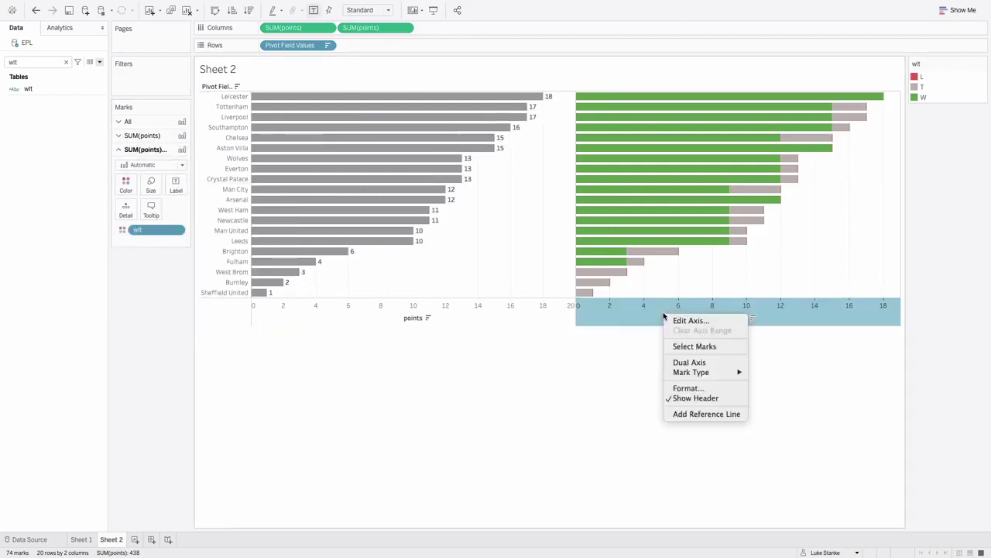
left_click(695, 362)
right_click(523, 336)
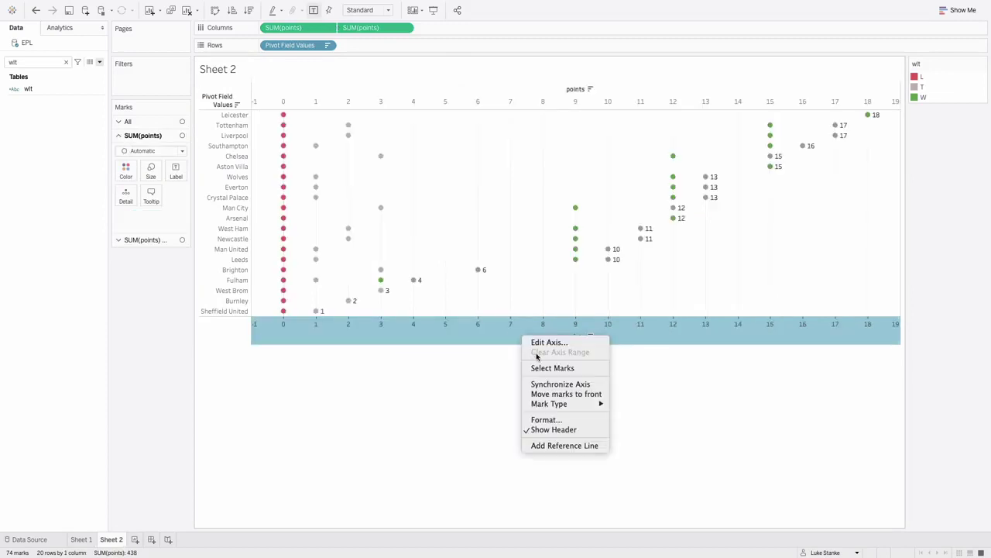
left_click(557, 384)
Set the mark type for all marks back to Bar.
left_click(143, 122)
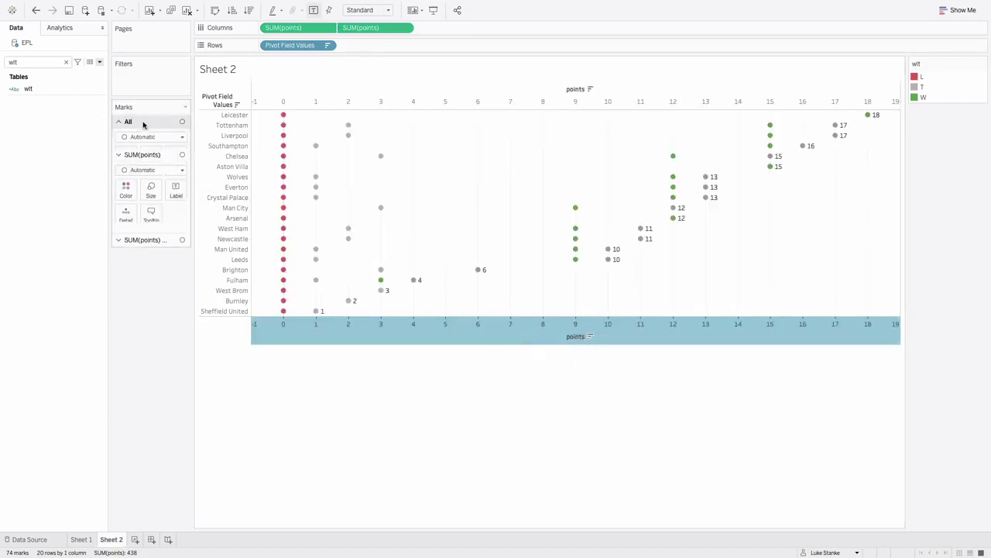
left_click(147, 137)
left_click(144, 161)
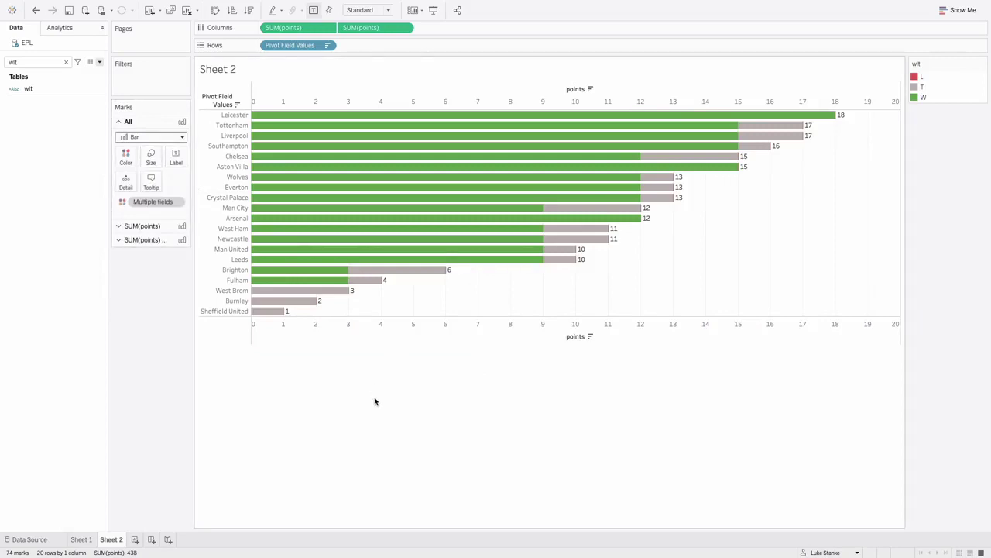
mouse_move(272, 117)
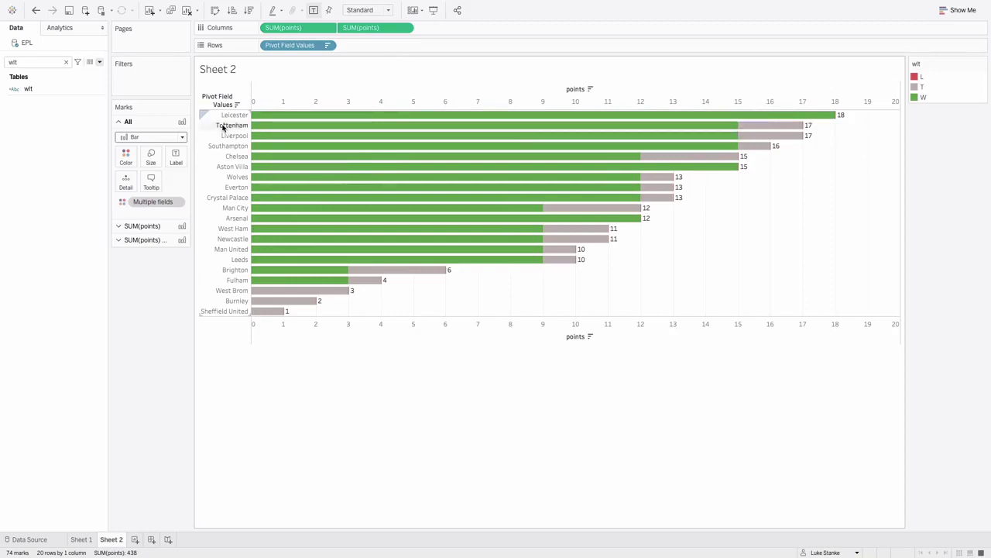
Start a new calculated field with the formula IF [points] = 3 THEN [Date] END.
left_click(99, 62)
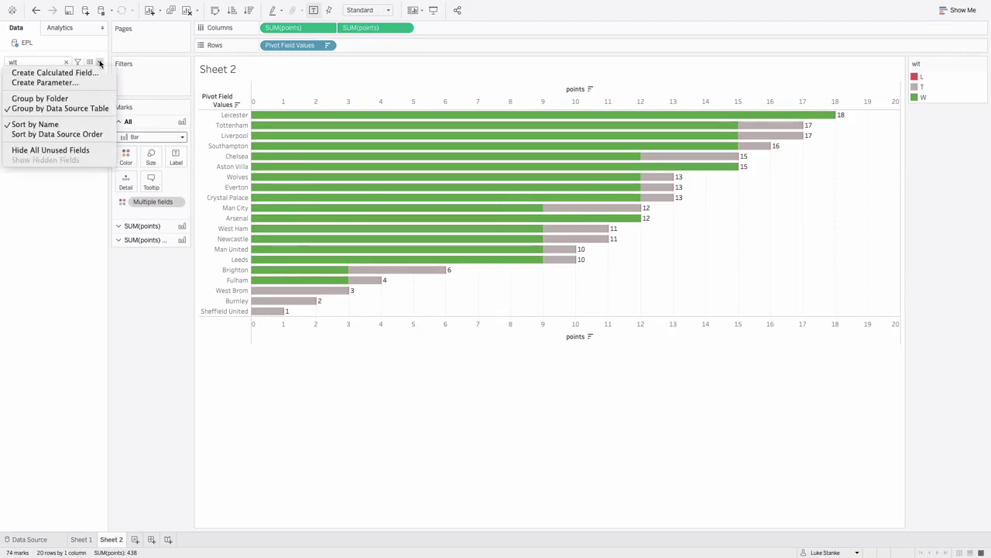
left_click(100, 70)
left_click(355, 248)
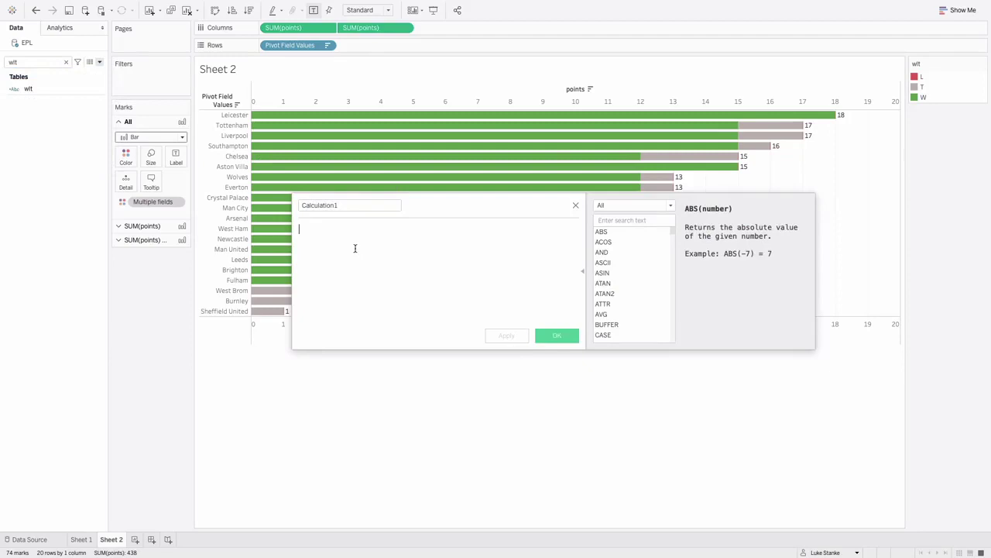
type("IF")
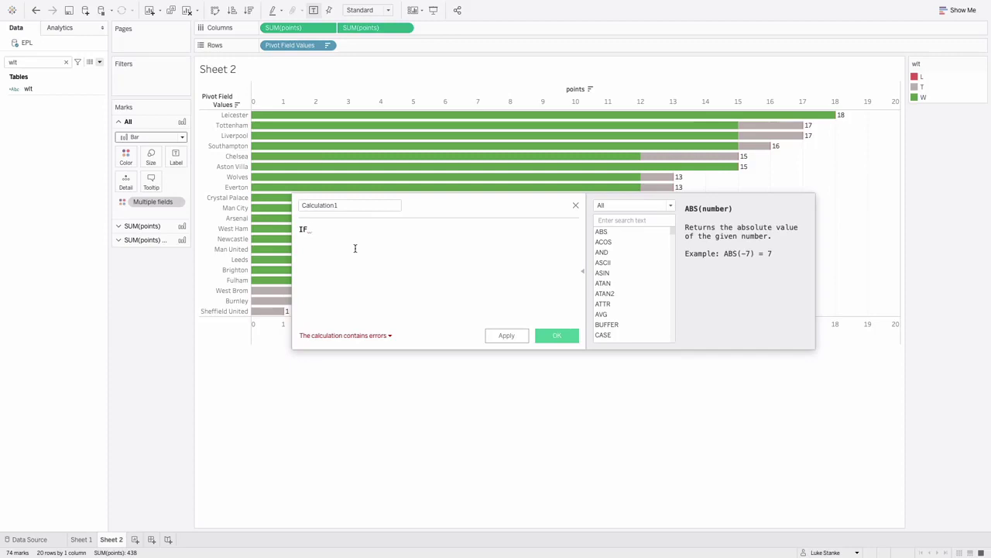
type("Pt")
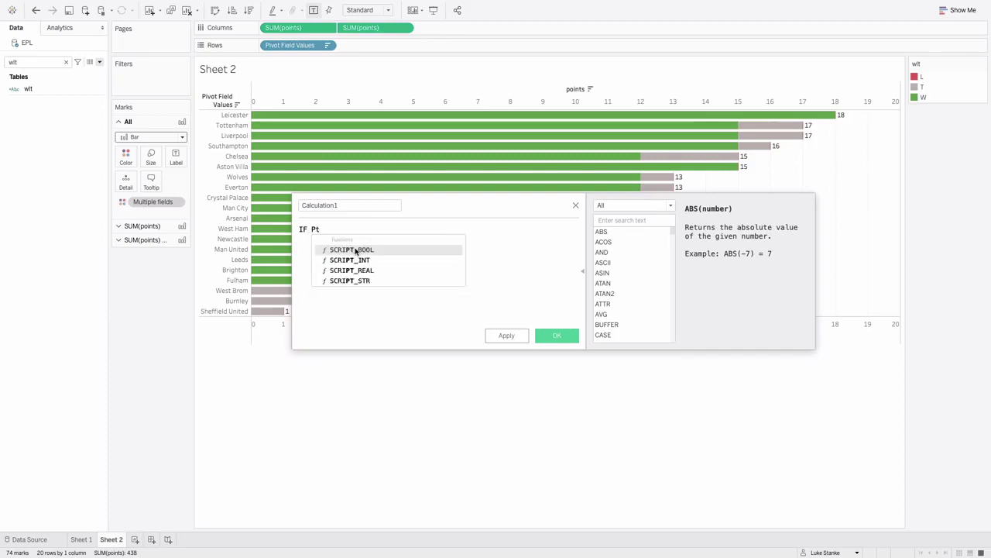
key("BackSpace")
type("oi")
key("Return")
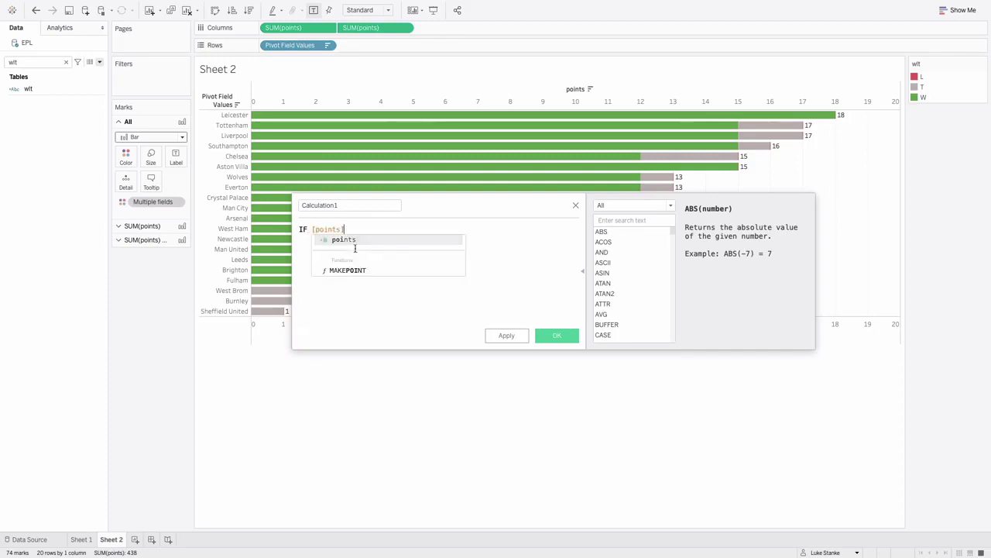
type("= 3")
key("Return")
type("THEN Dat")
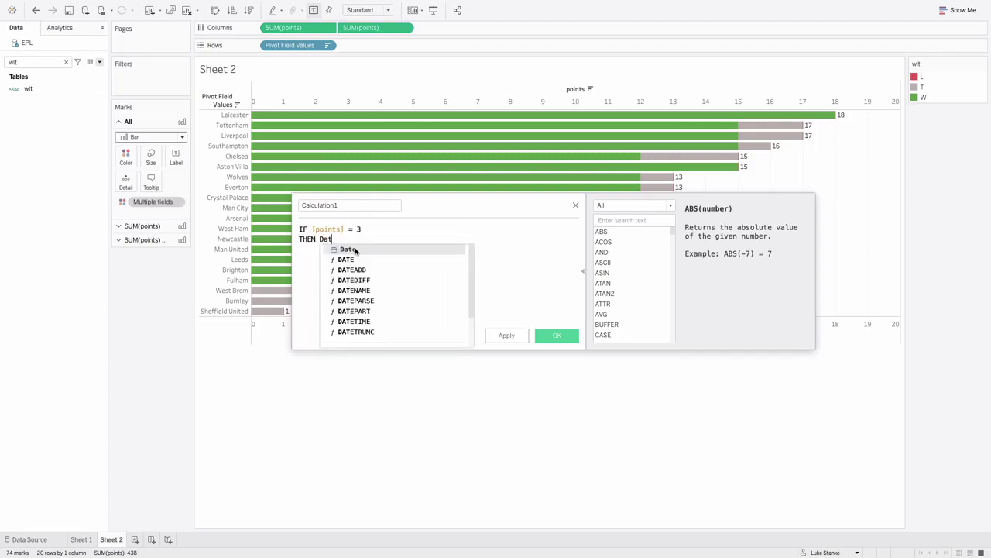
key("Return")
key("Return")
type("END)")
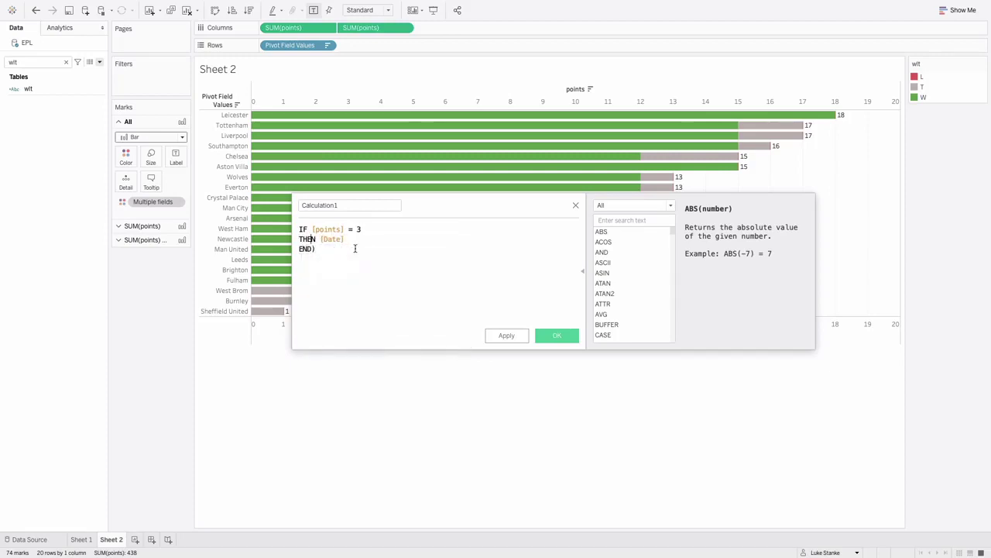
Wrap the expression in COUNTD and prefix it with {FIXED [Pivot Field Values] :.
key("ctrl+Home")
type("(*")
type("COUNTD")
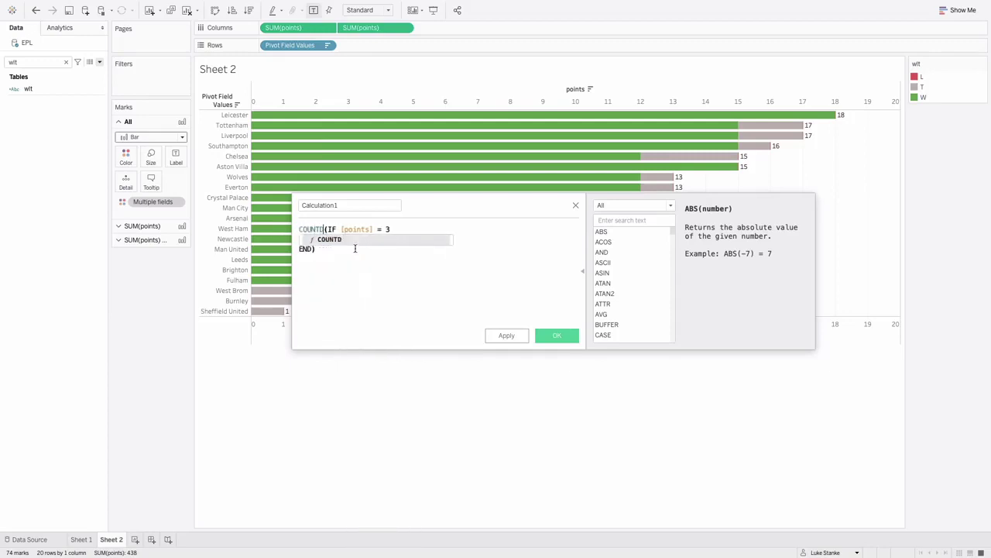
left_click(355, 249)
left_click(355, 249)
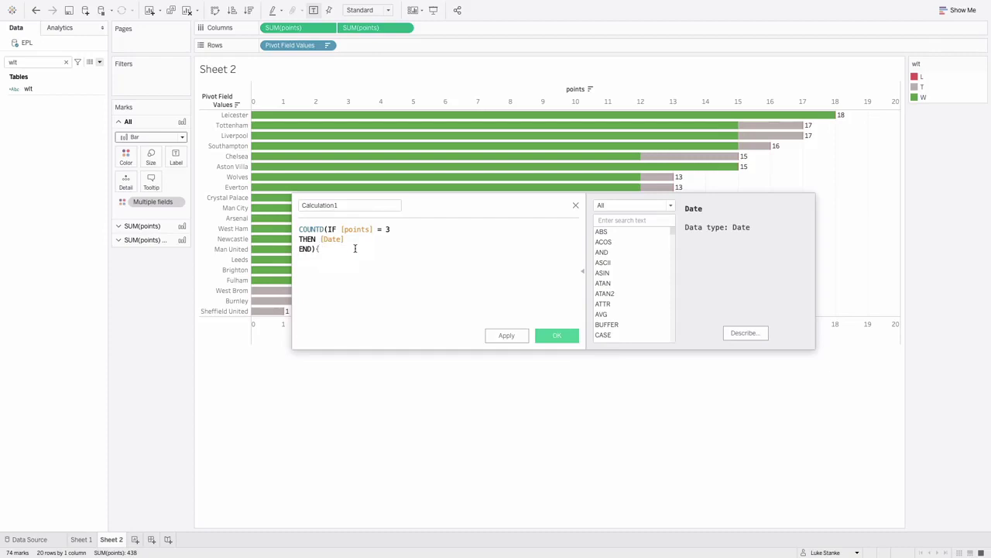
key("BackSpace")
key("Up")
key("Up")
key("Home")
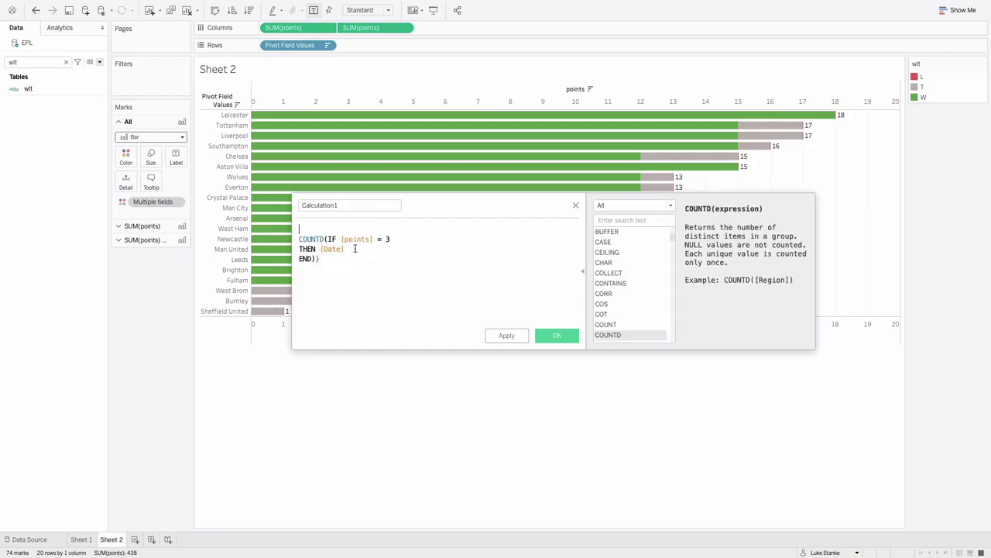
type("{F")
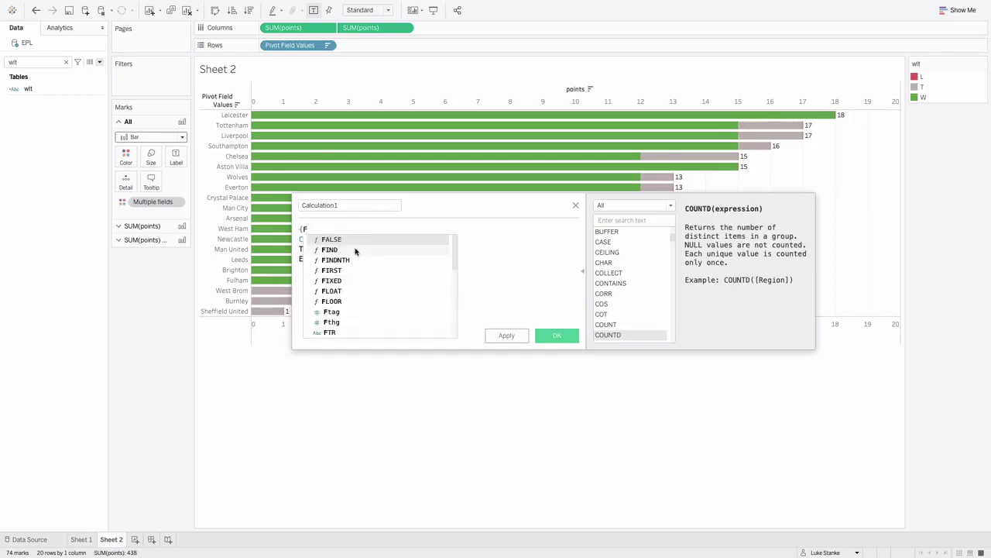
type("IXED ")
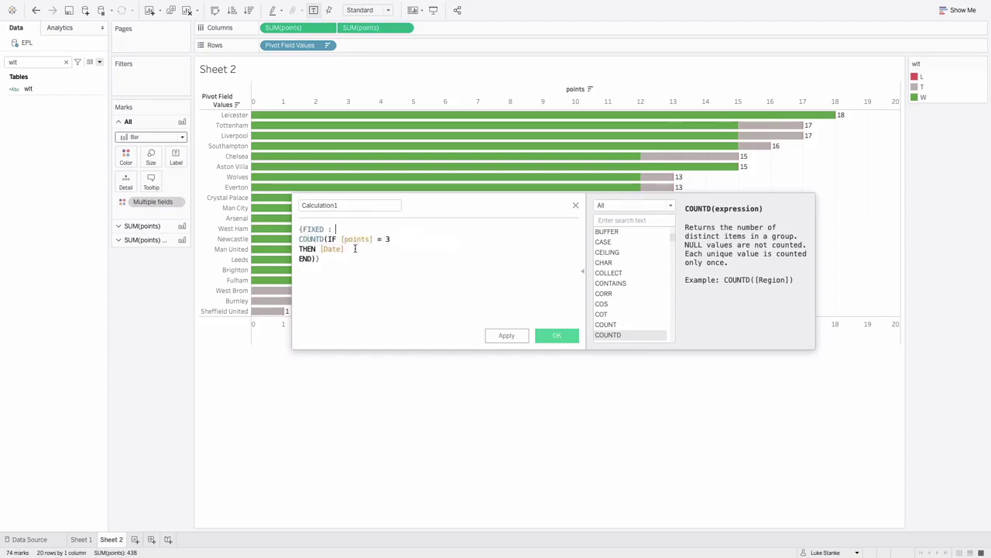
type(": F")
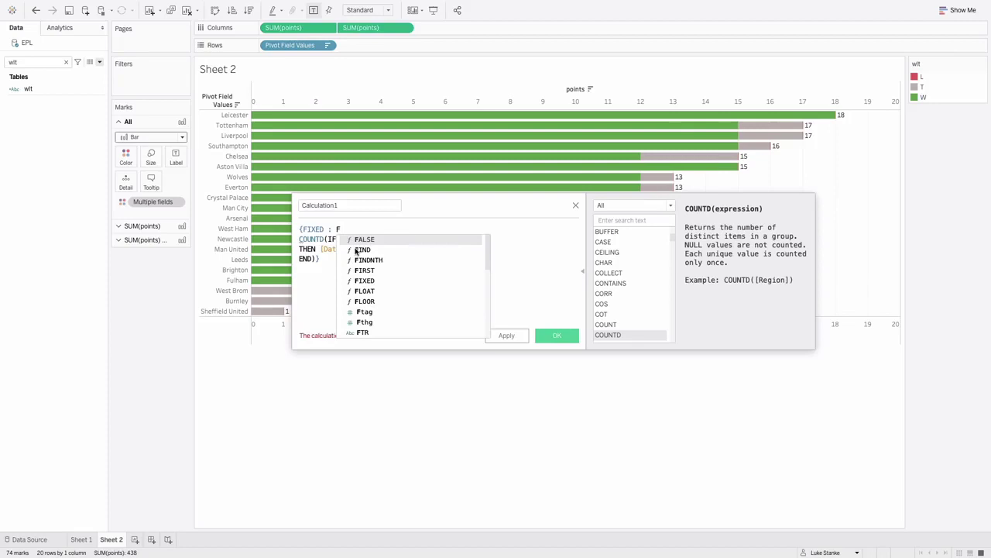
key("BackSpace")
type("pivo")
key("Down")
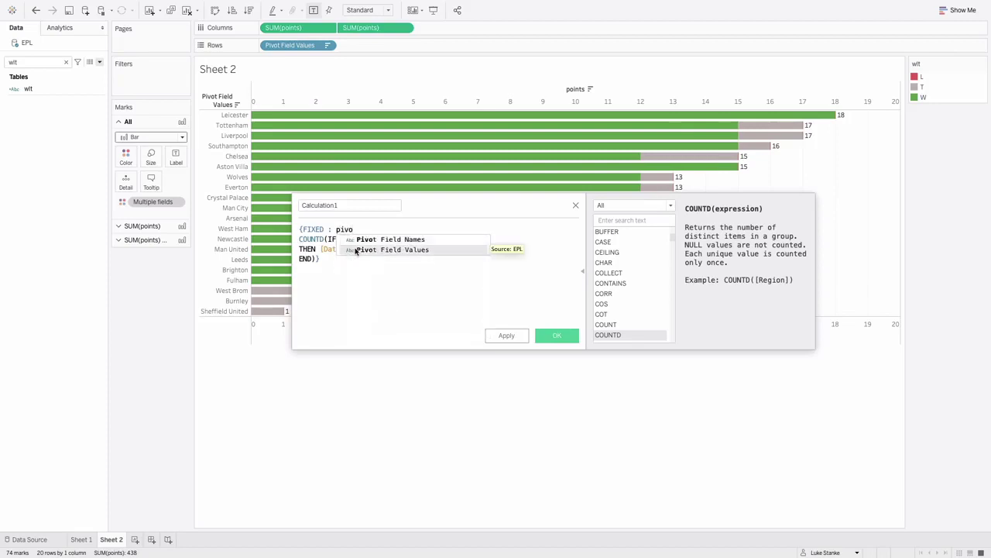
left_click(356, 249)
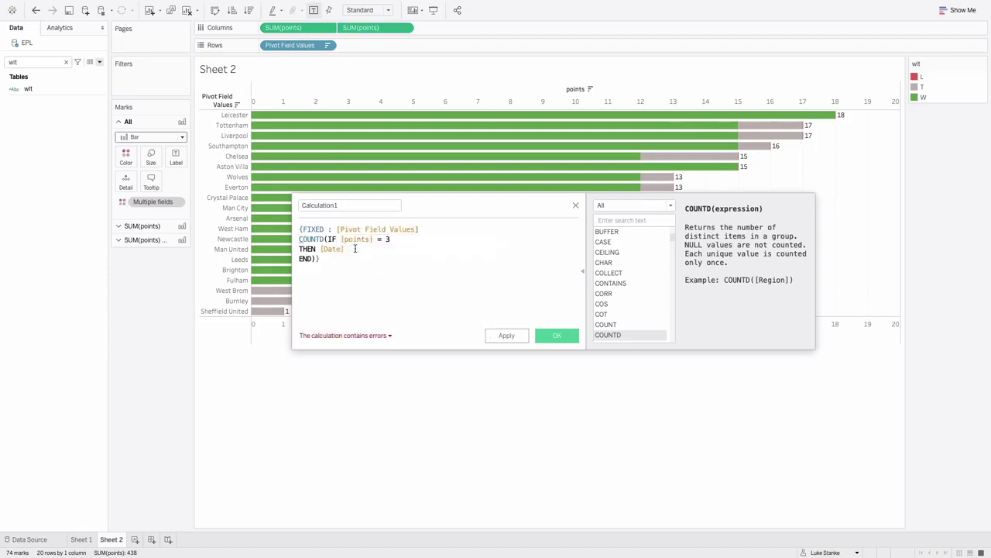
Tidy the formula's line breaks and indentation, name the field W, and save it.
key("Home")
key("Right")
key("Right")
key("Right")
key("Right")
key("Right")
key("Right")
key("Right")
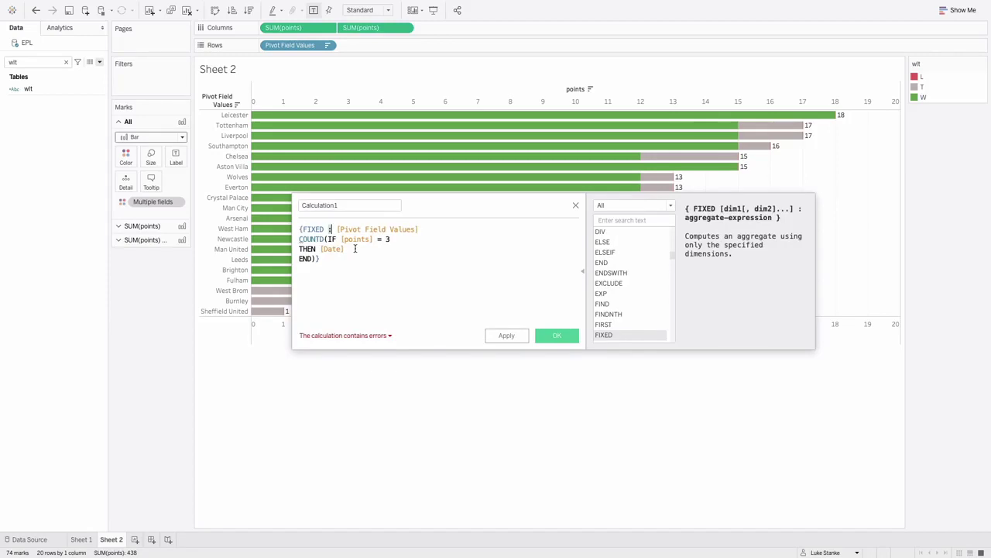
key("Delete")
key("Down")
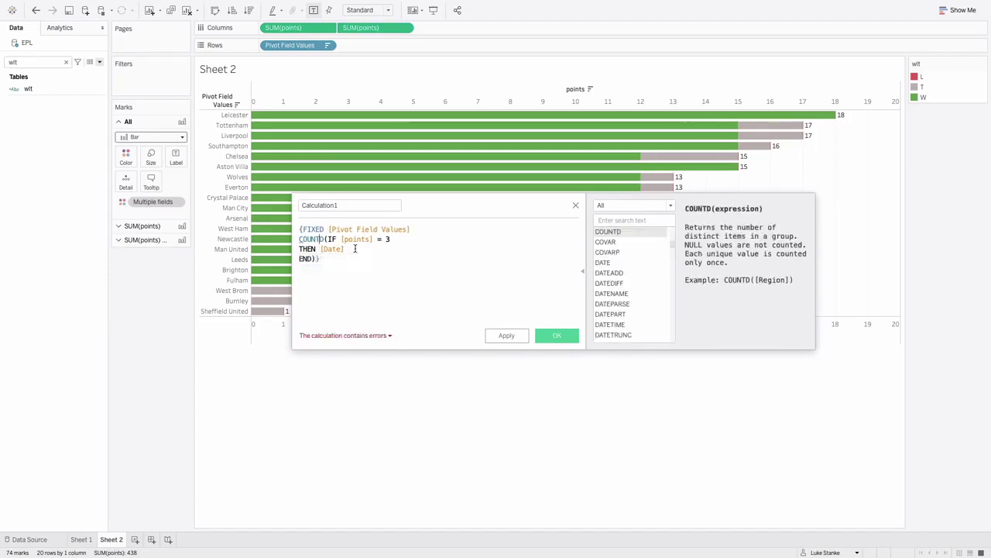
key("Up")
type(":")
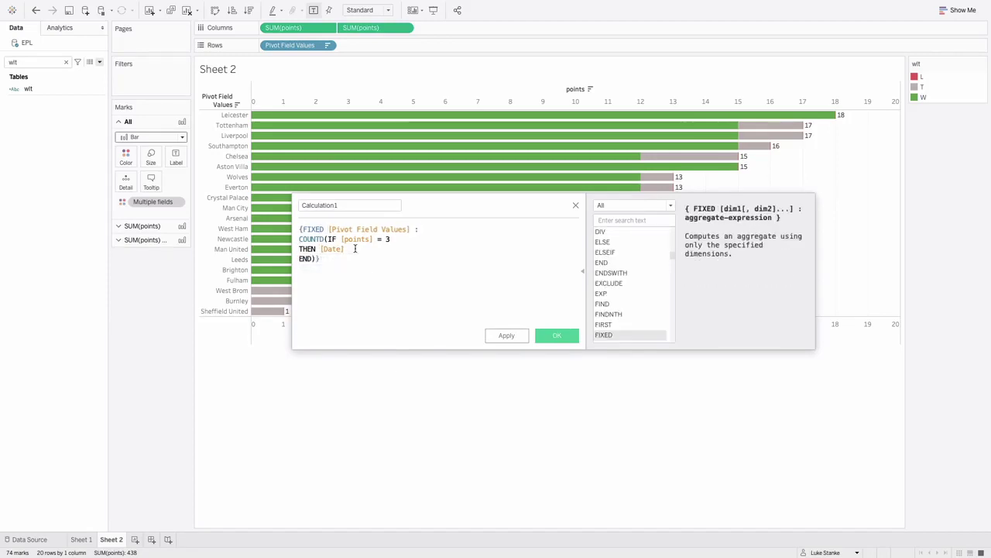
key("Down")
key("Down")
key("Down")
key("Up")
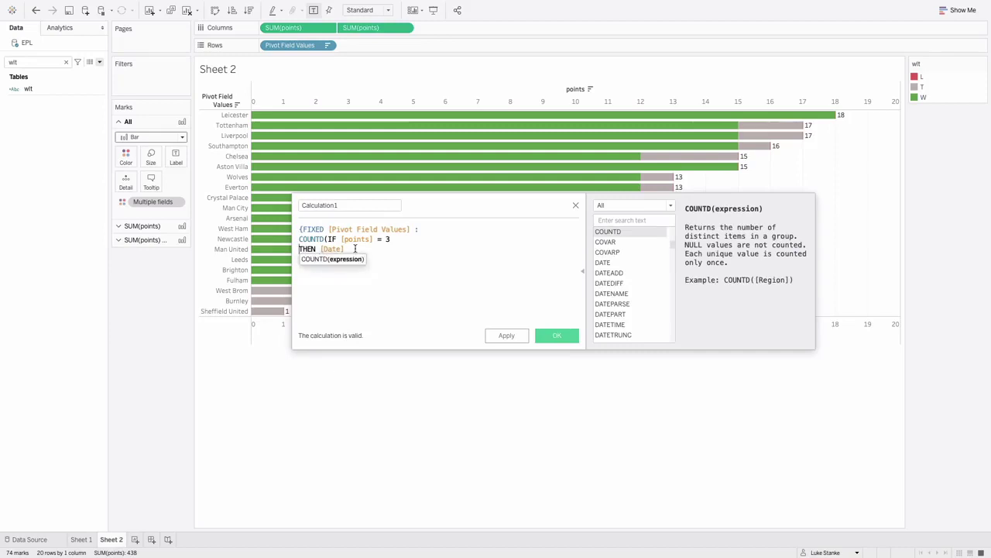
key("BackSpace")
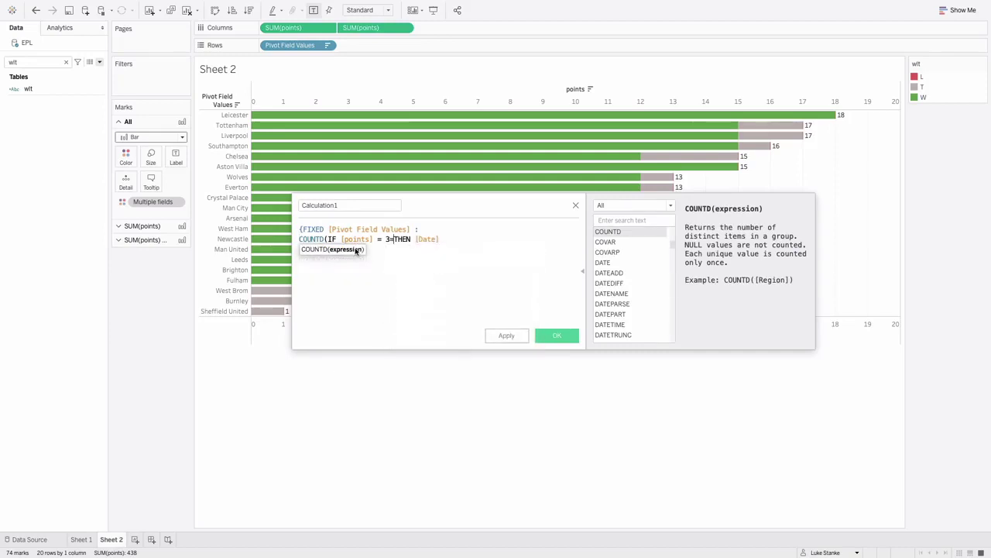
key("Down")
key("Home")
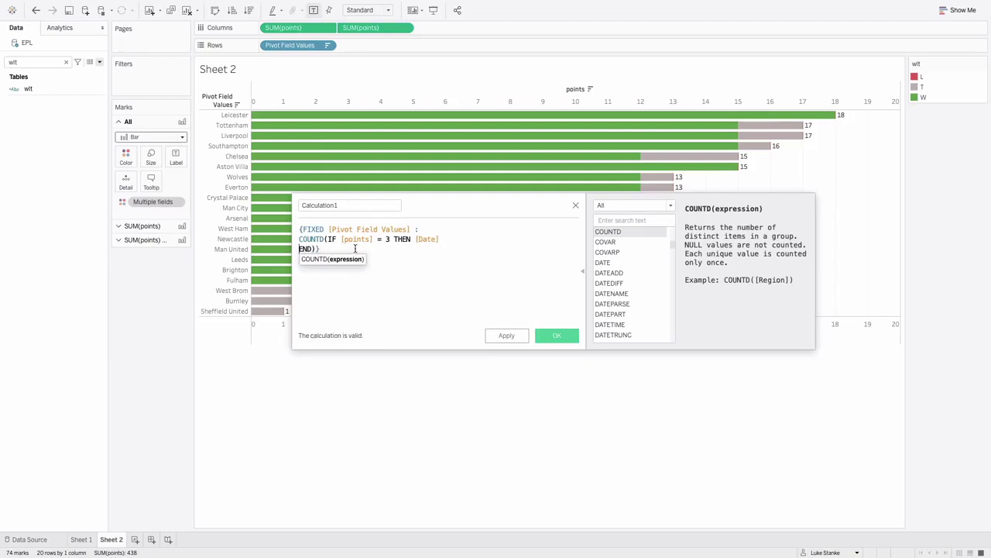
key("BackSpace")
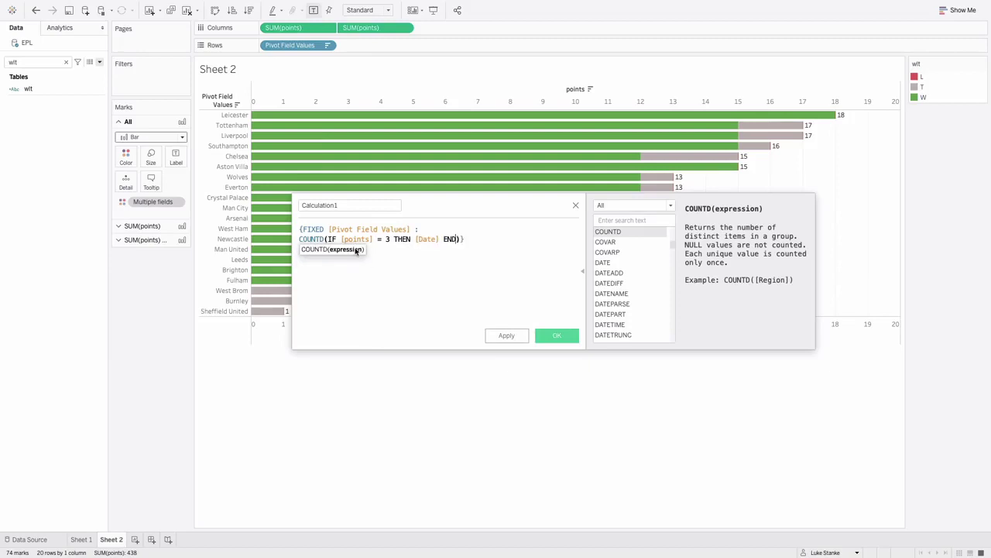
key("Return")
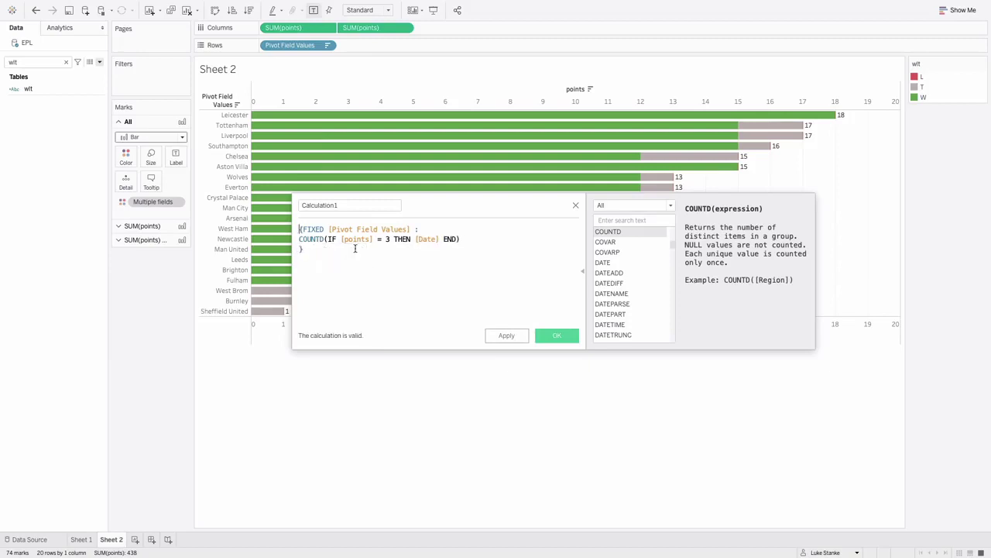
key("Right")
key("Return")
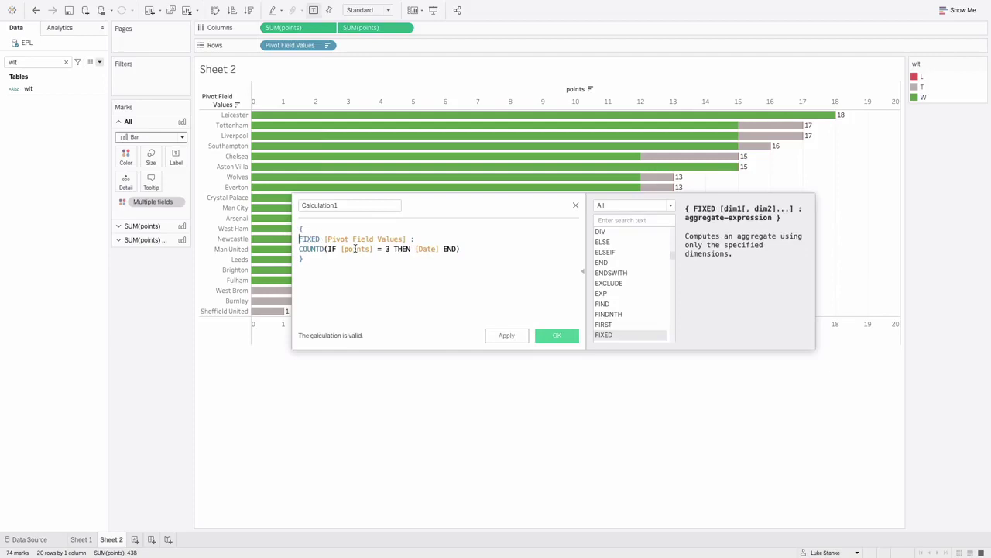
key("Down")
key("shift+Down")
key("Up")
key("Up")
key("shift+Down")
key("shift+Down")
key("Tab")
left_click(313, 205)
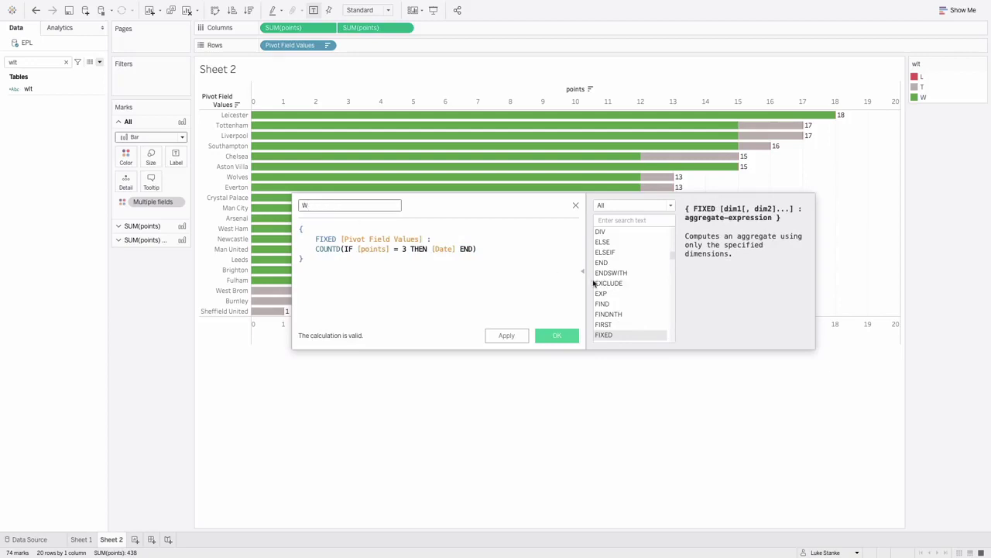
left_click(558, 335)
Add W to Rows as a discrete win-count column.
left_click(40, 60)
key("BackSpace")
key("BackSpace")
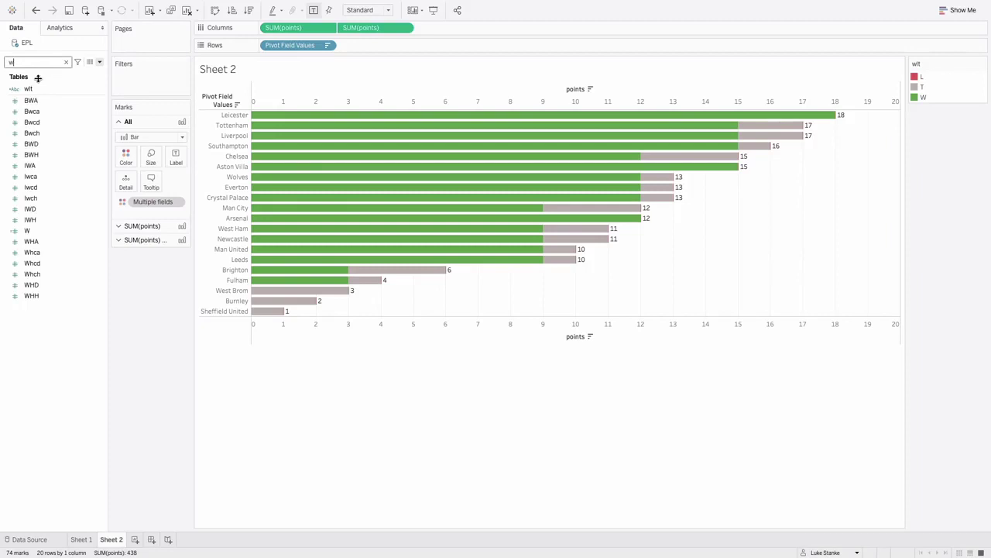
left_click_drag(34, 235, 362, 48)
right_click(362, 50)
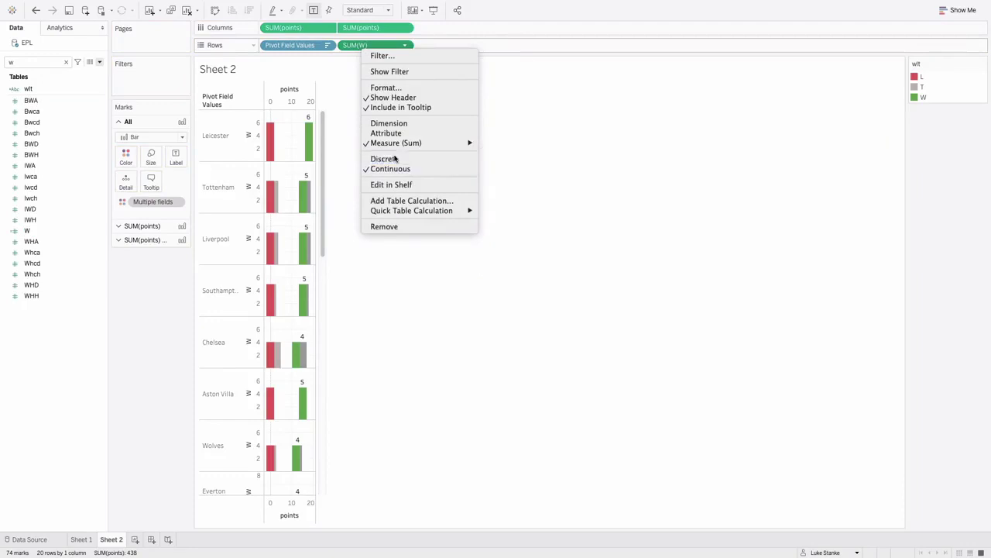
left_click(384, 159)
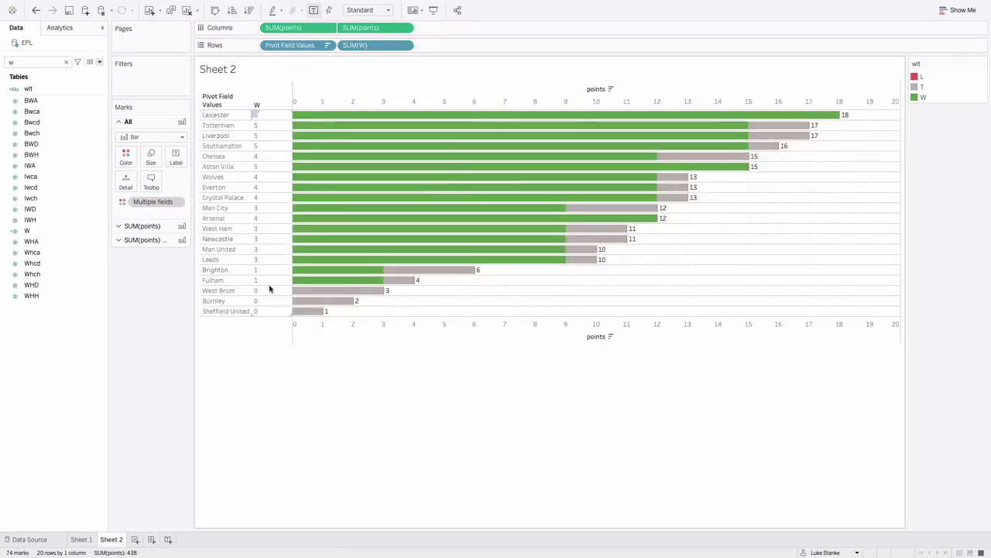
Duplicate W into a T calculation counting draws where points = 1.
right_click(28, 231)
left_click(51, 301)
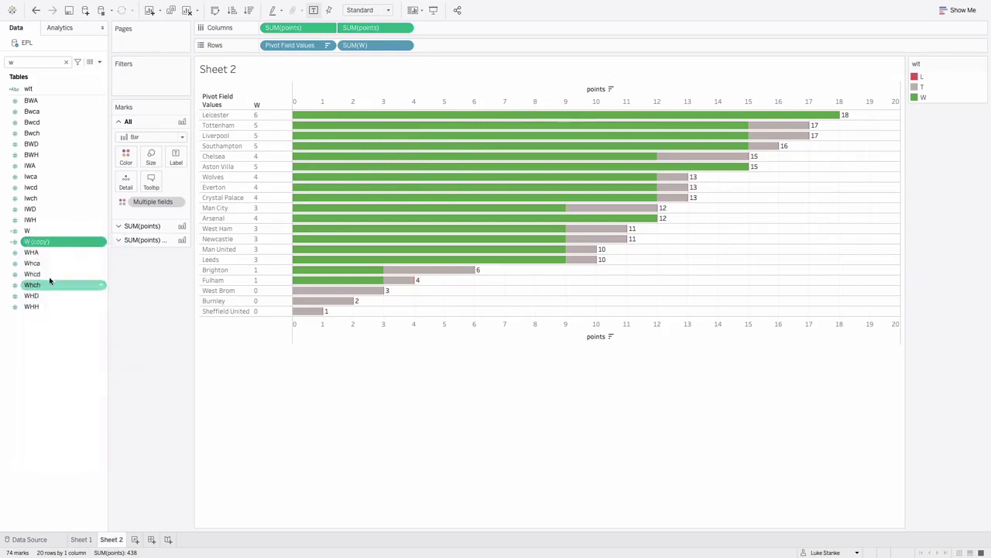
right_click(54, 249)
right_click(51, 243)
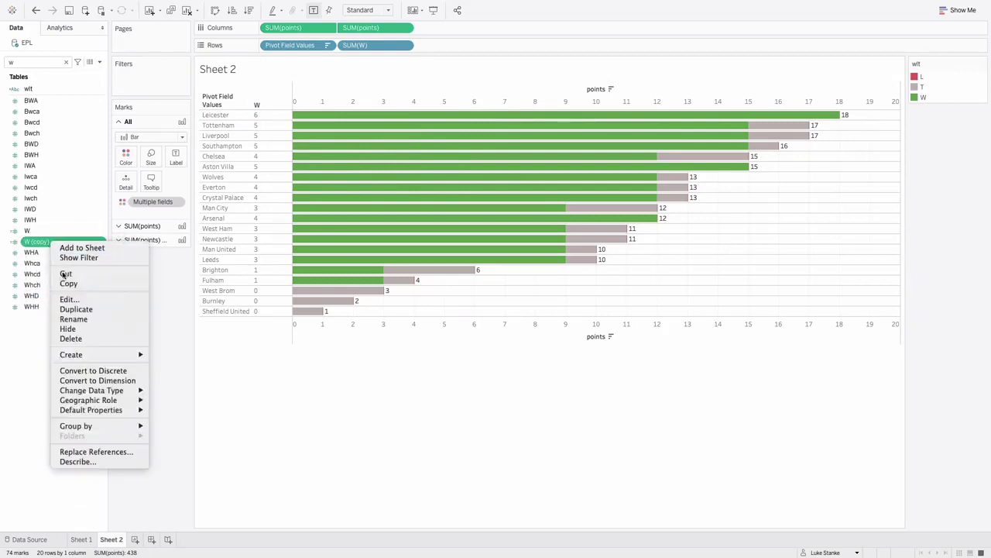
left_click(77, 299)
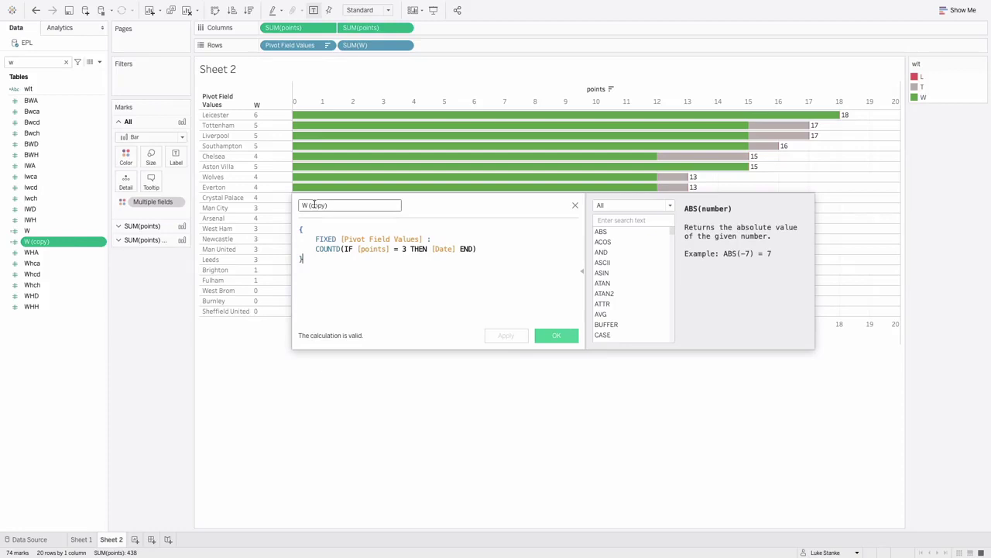
type("W")
left_click(402, 248)
type("1")
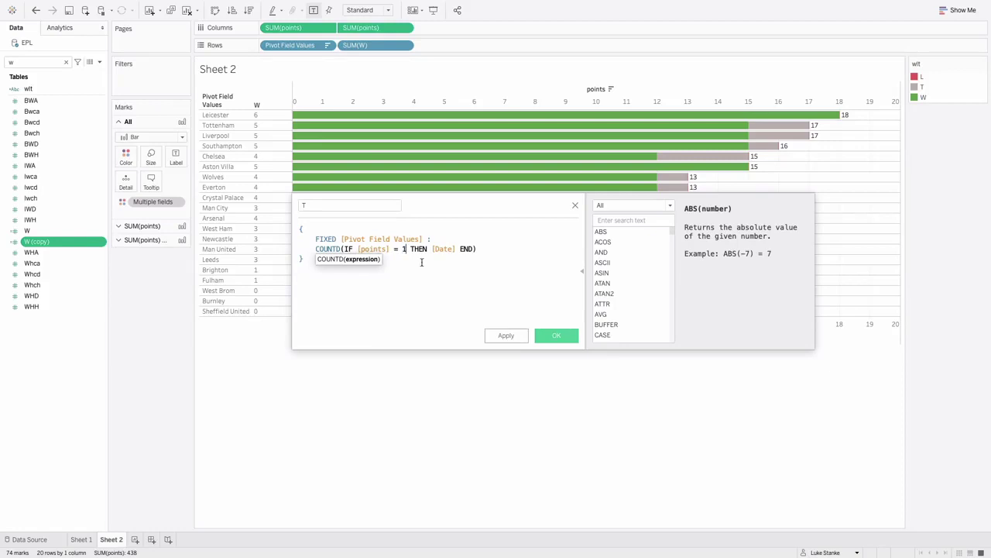
left_click(546, 335)
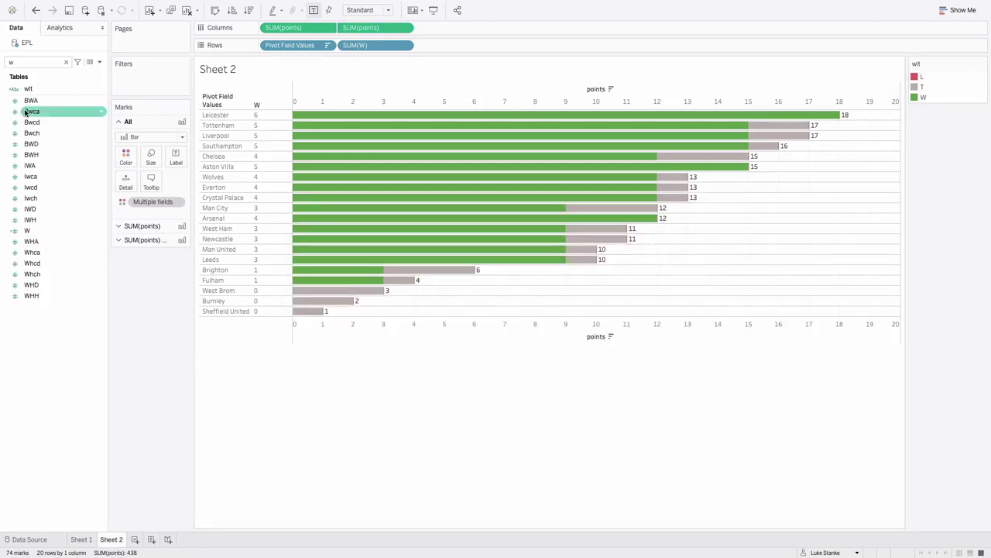
Add T to Rows as a discrete draw-count column.
type("t")
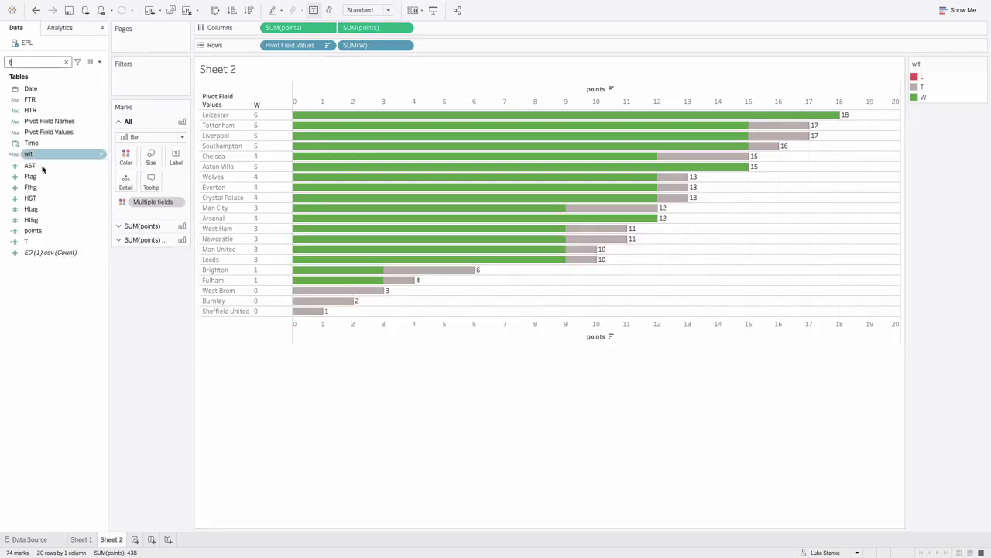
left_click_drag(26, 241, 424, 44)
right_click(423, 45)
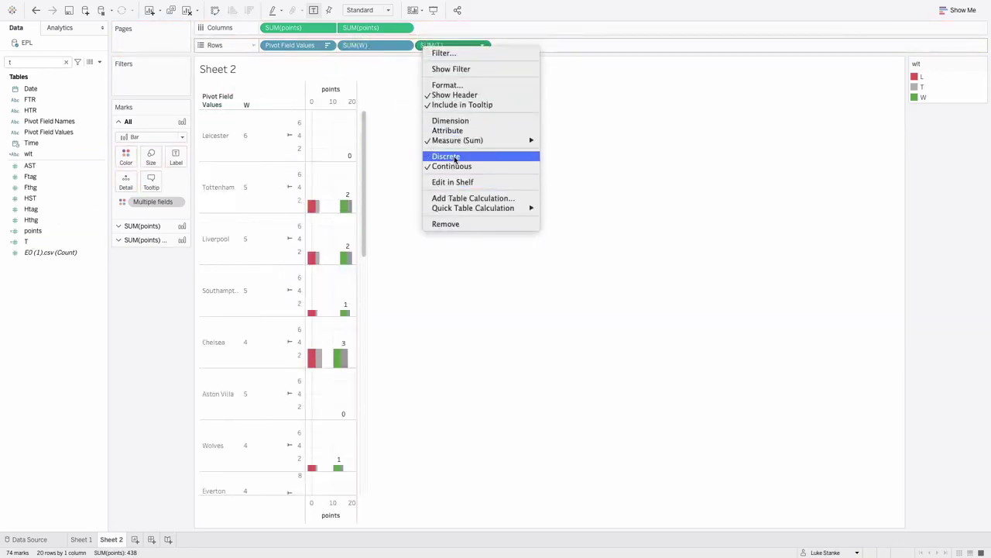
left_click(454, 156)
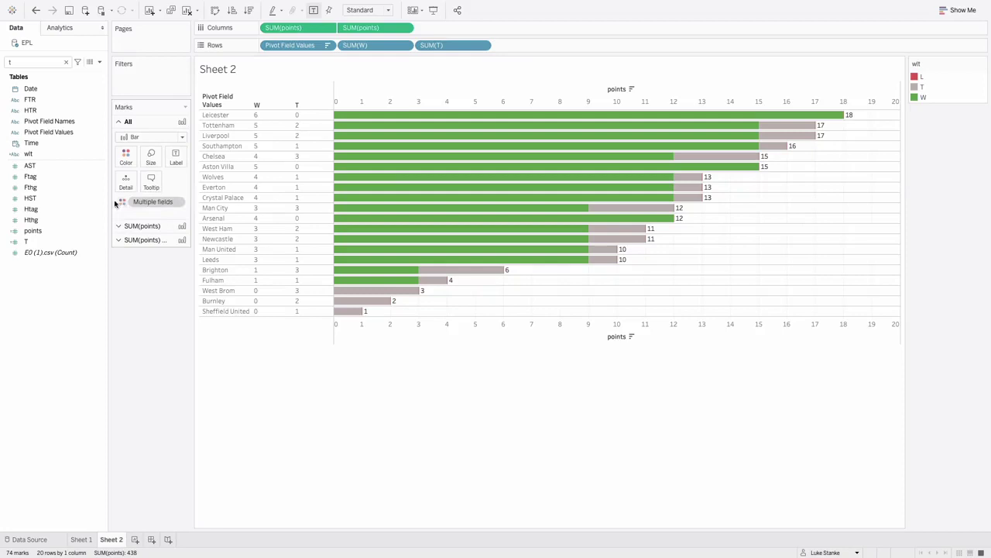
Duplicate T into an L calculation counting losses where points = 0.
right_click(62, 243)
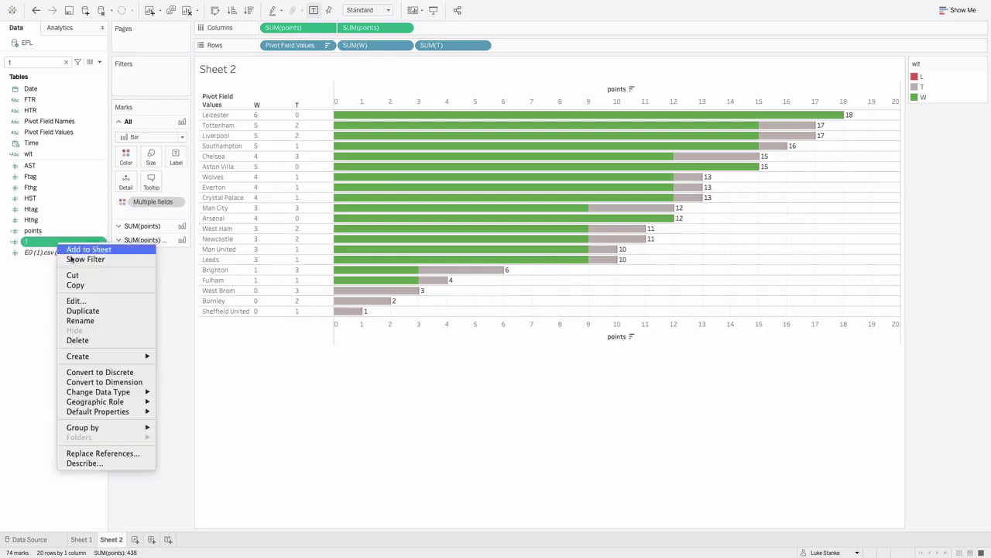
left_click(78, 310)
right_click(82, 255)
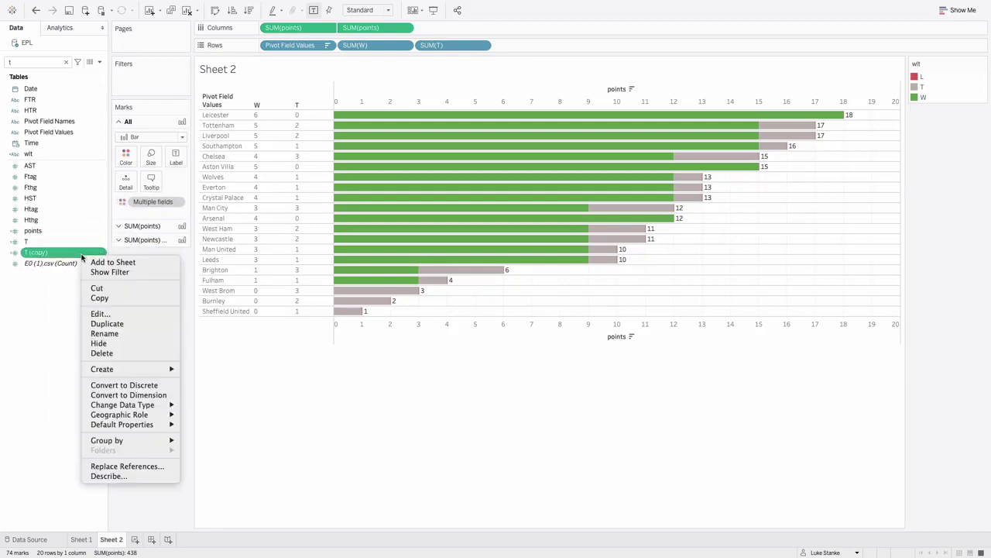
left_click(118, 315)
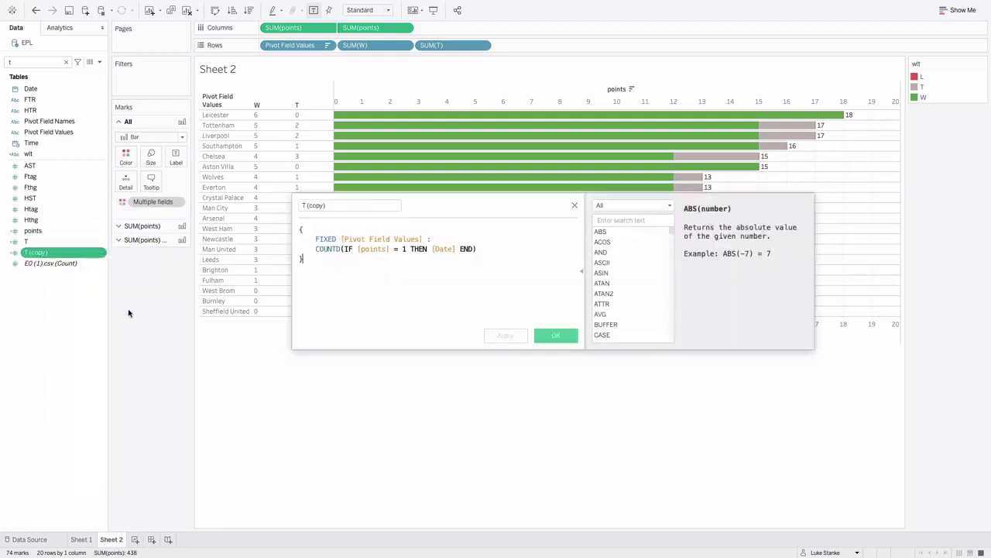
triple_click(303, 204)
key("BackSpace")
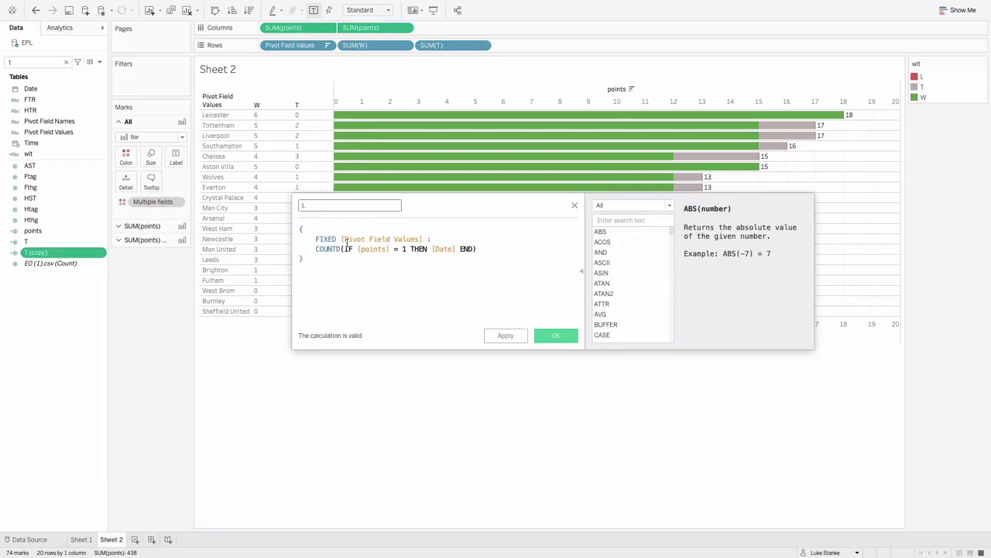
type("L")
left_click(404, 249)
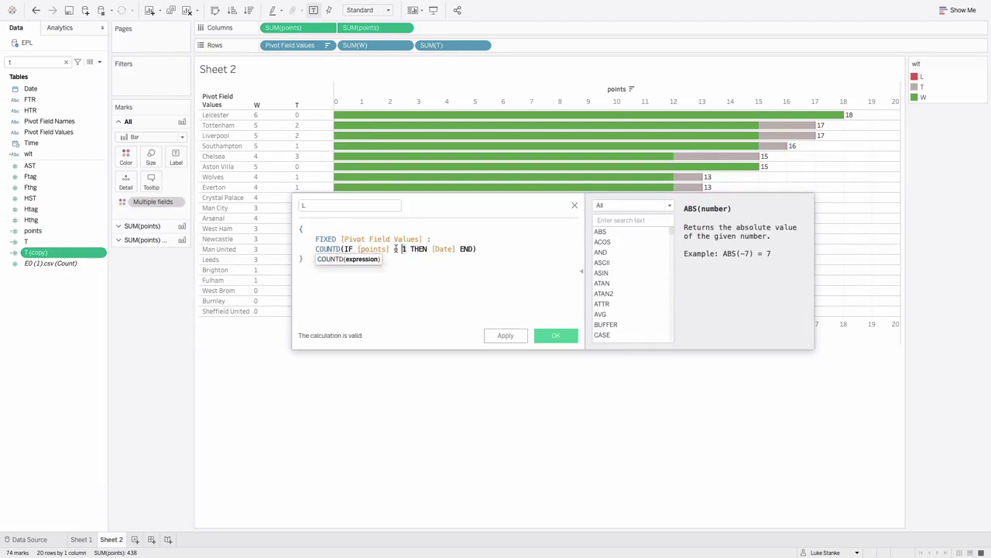
type("0")
left_click(555, 336)
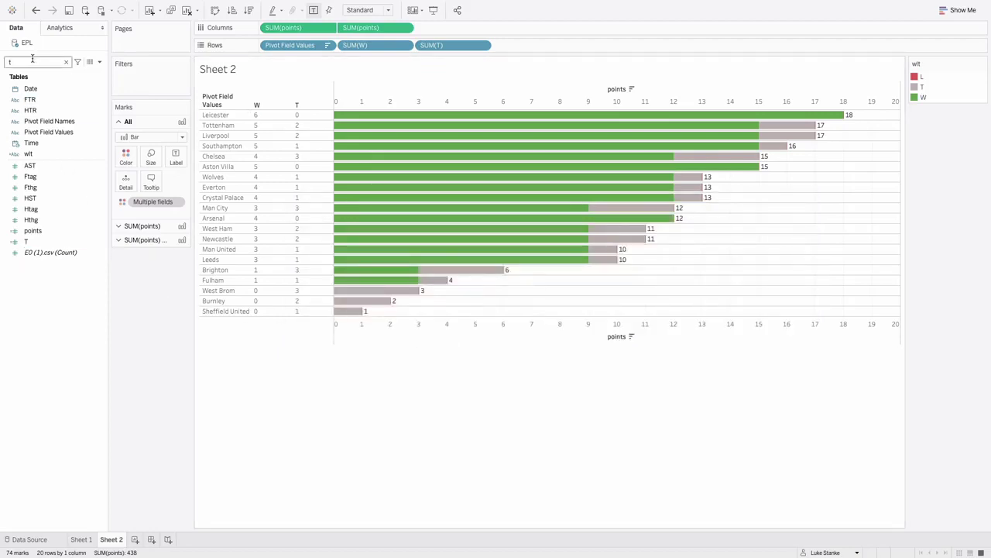
Add L to Rows as a discrete loss-count column after W and T.
key("BackSpace")
type("l")
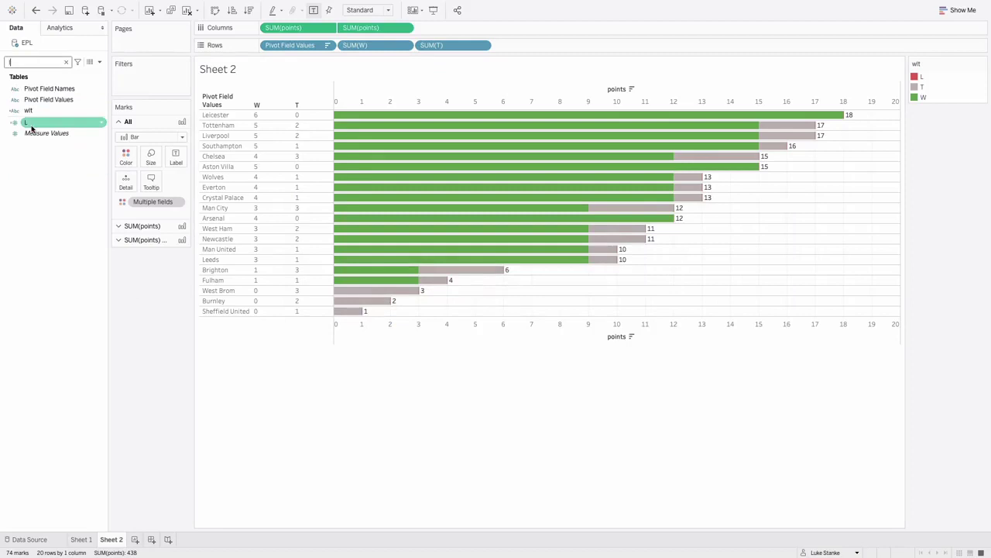
left_click_drag(31, 124, 511, 47)
right_click(513, 46)
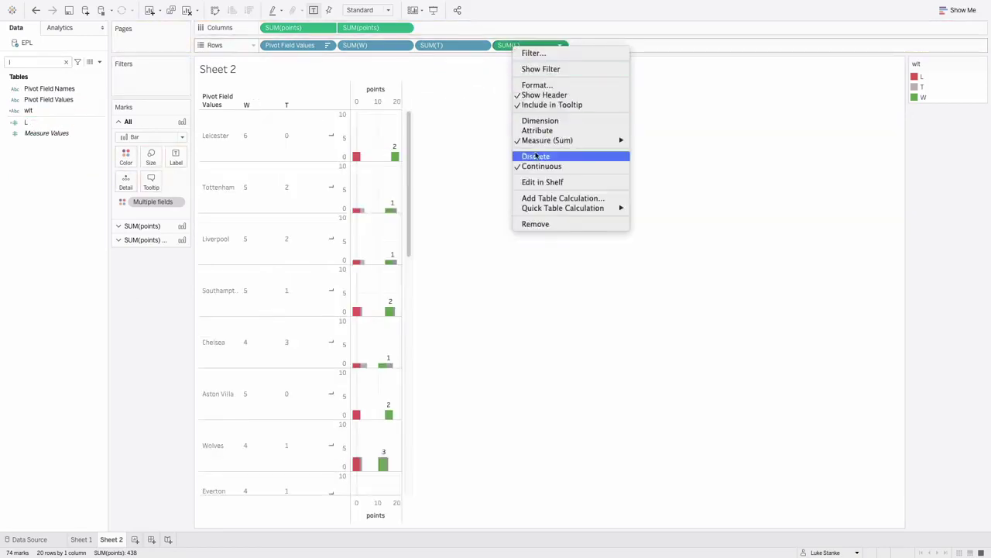
left_click(535, 156)
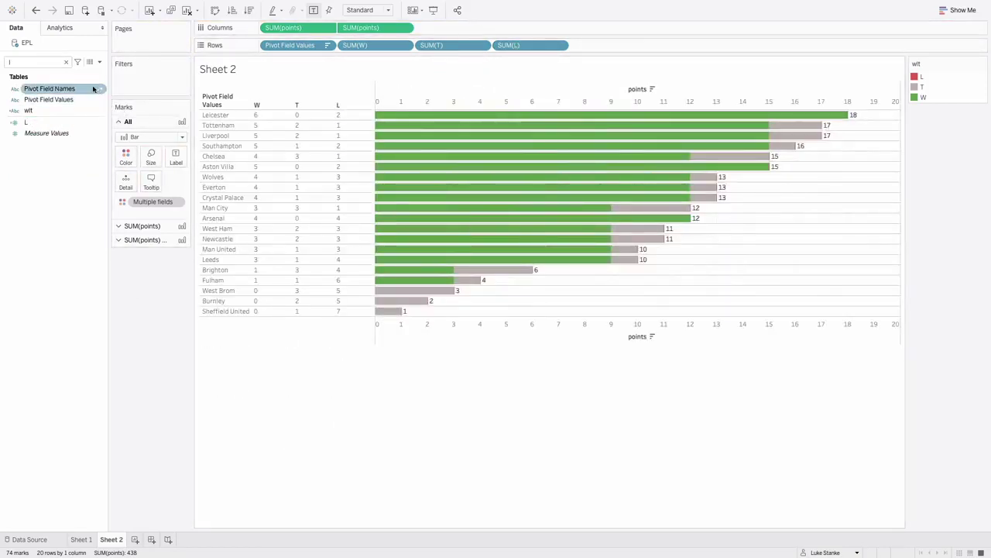
Duplicate L into an MP calculation counting all distinct match dates, dropping the points condition.
left_click(35, 124)
right_click(38, 124)
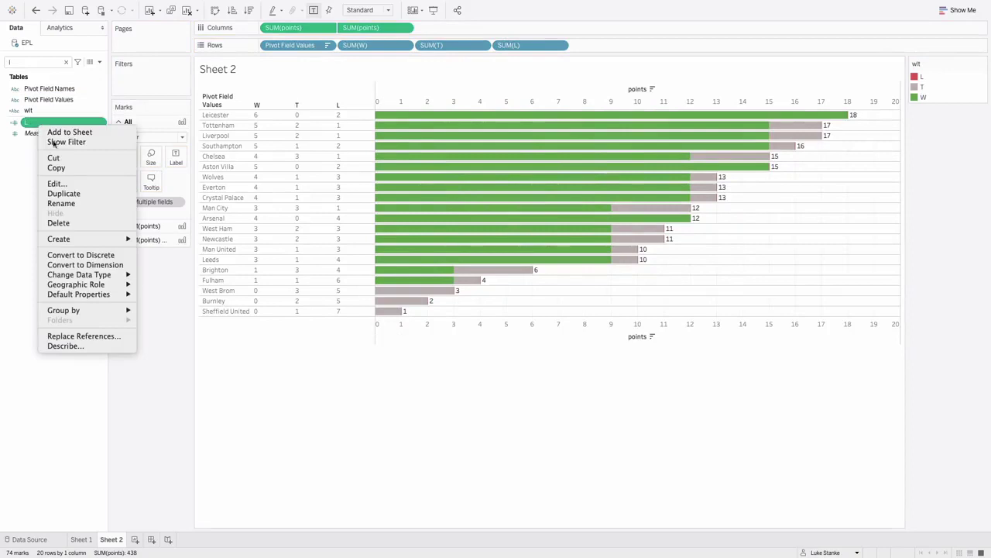
left_click(68, 194)
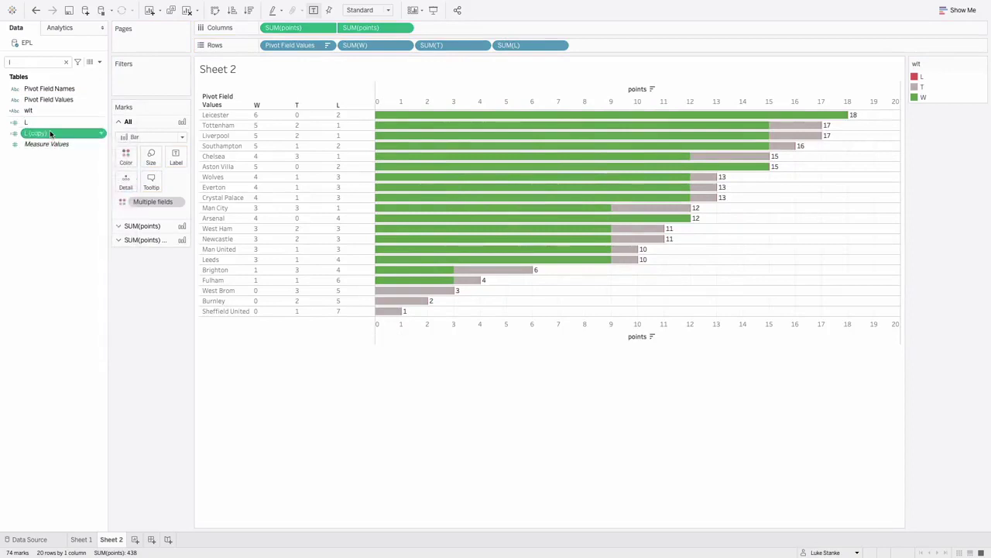
right_click(48, 132)
left_click(67, 190)
left_click(315, 206)
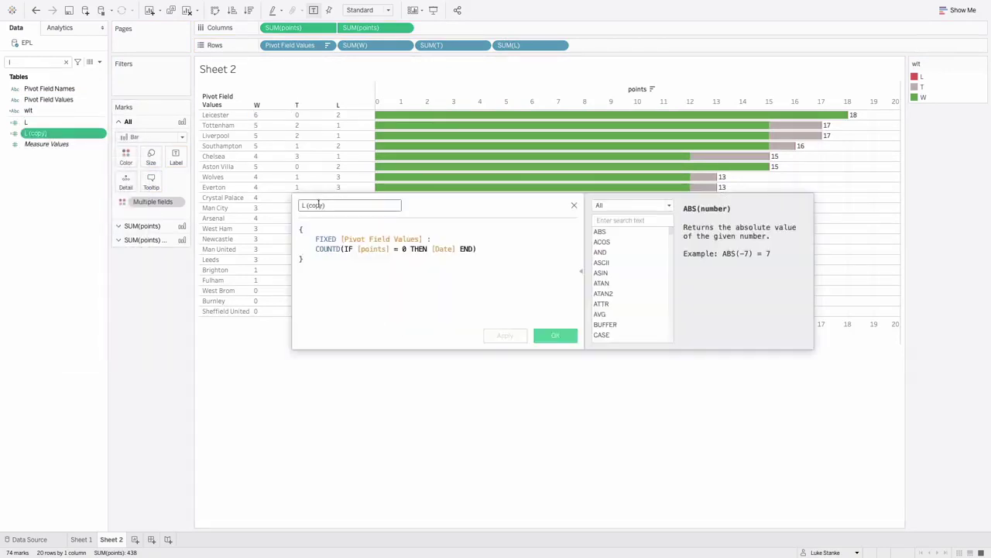
type("MP")
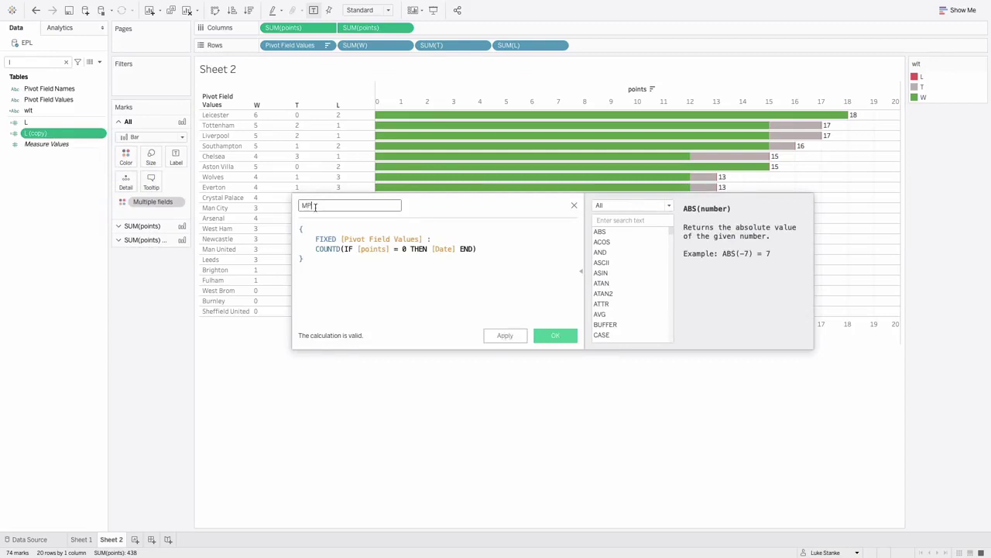
left_click(347, 248)
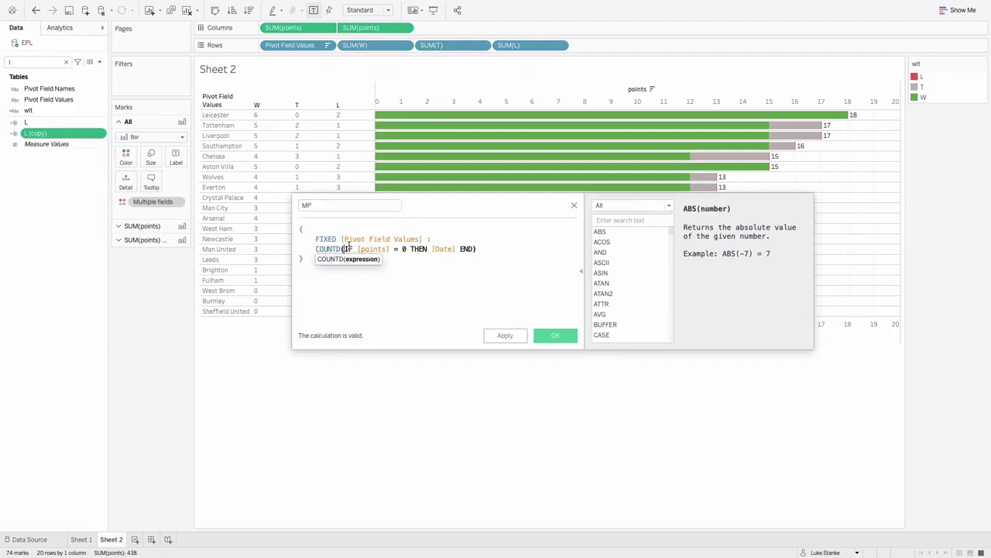
key("ctrl+shift+Right")
key("ctrl+shift+Right")
key("ctrl+shift+Right")
key("ctrl+shift+Right")
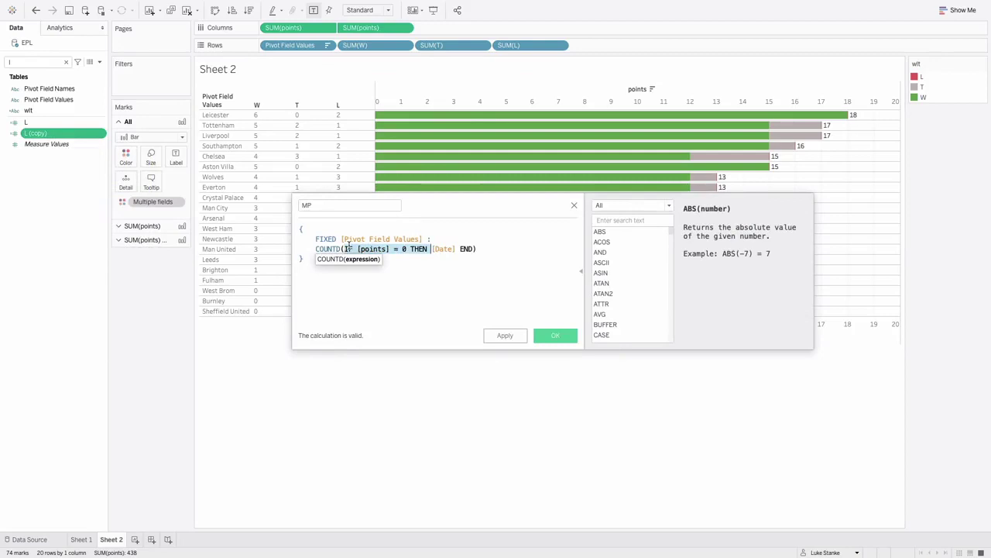
key("BackSpace")
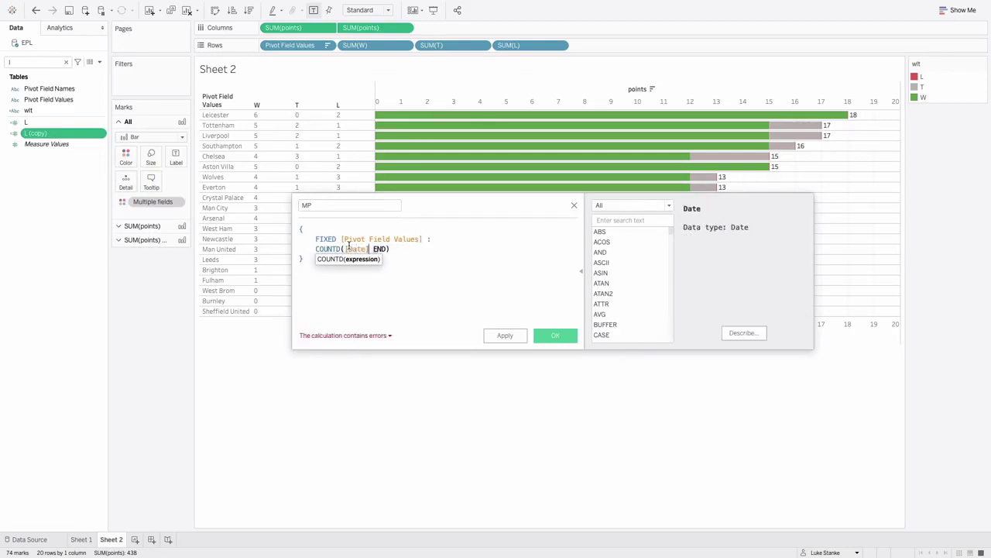
key("ctrl+shift+Right")
key("BackSpace")
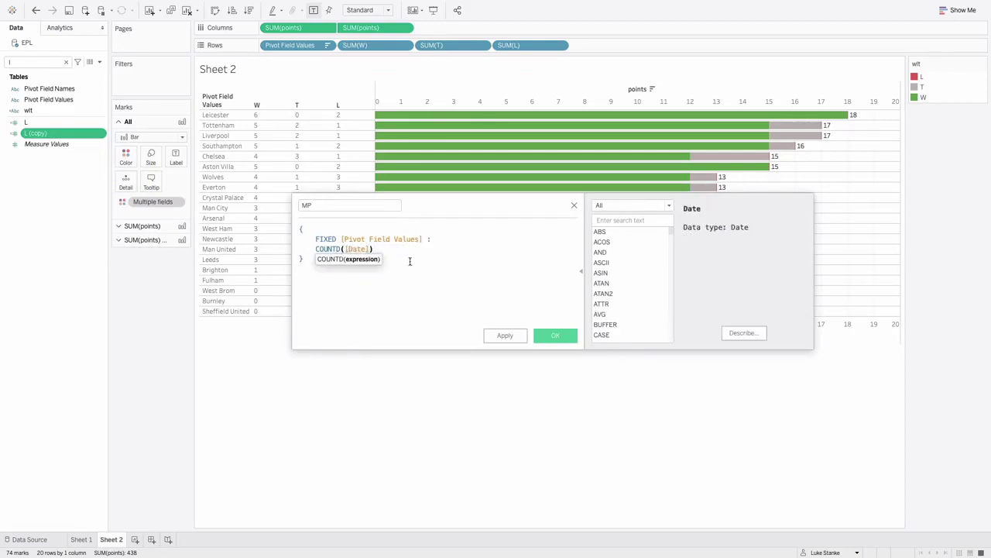
left_click(554, 336)
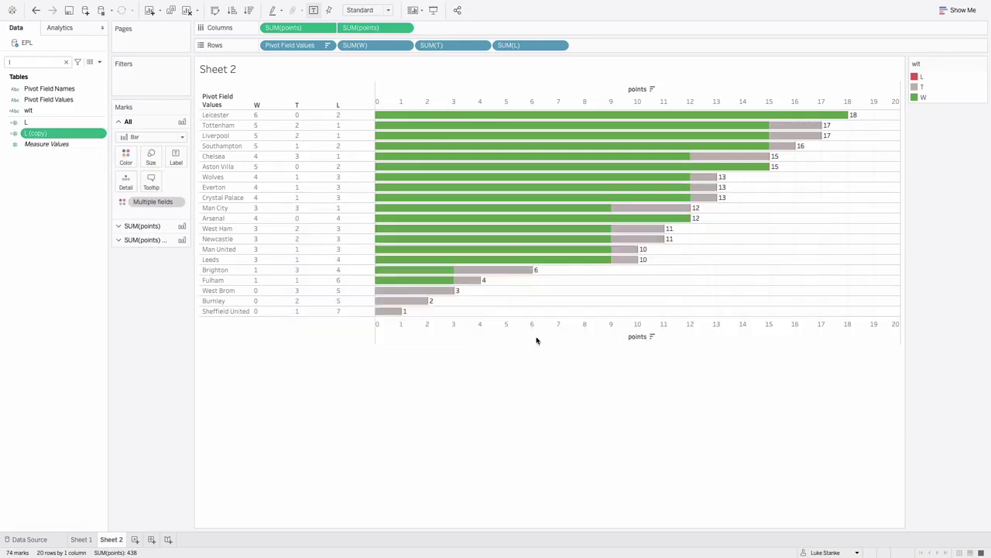
Add MP to Rows as a discrete column ahead of W, T and L.
left_click(16, 63)
type("mp")
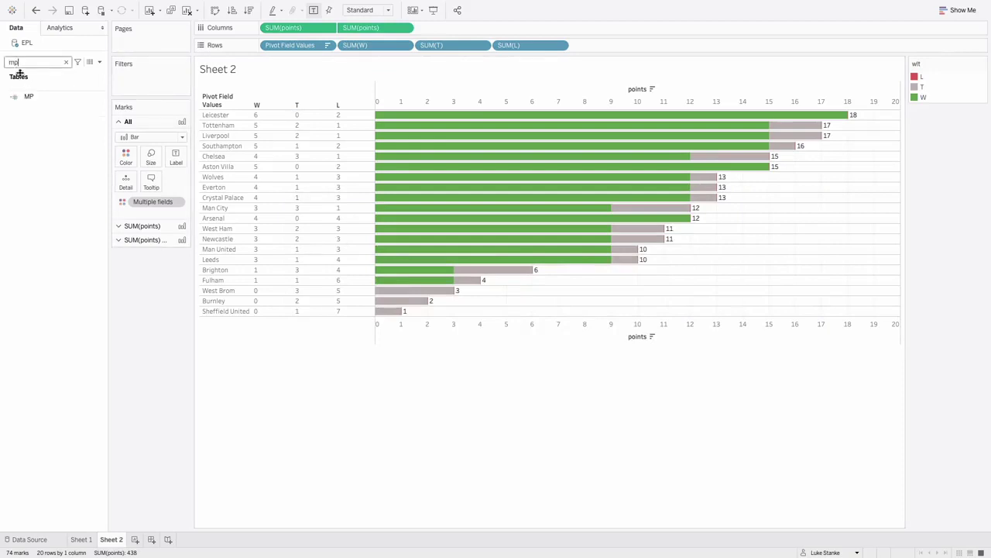
mouse_move(29, 96)
left_mouse_down()
mouse_move(622, 44)
mouse_move(346, 45)
left_mouse_up()
right_click(605, 45)
left_click(627, 155)
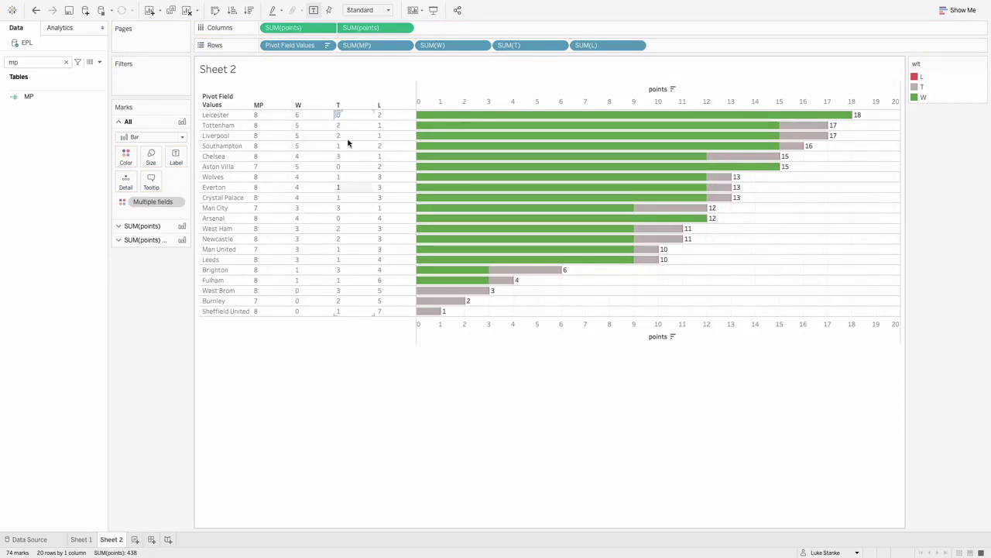
mouse_move(507, 270)
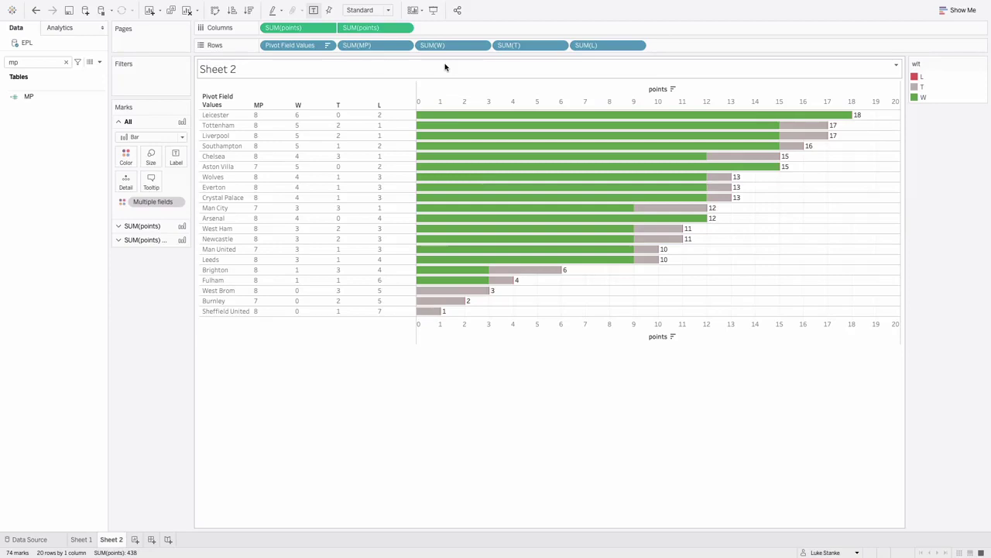
Add an inline Columns calculation IF INDEX() <= 5 THEN INDEX() END beside the points chart.
double_click(454, 29)
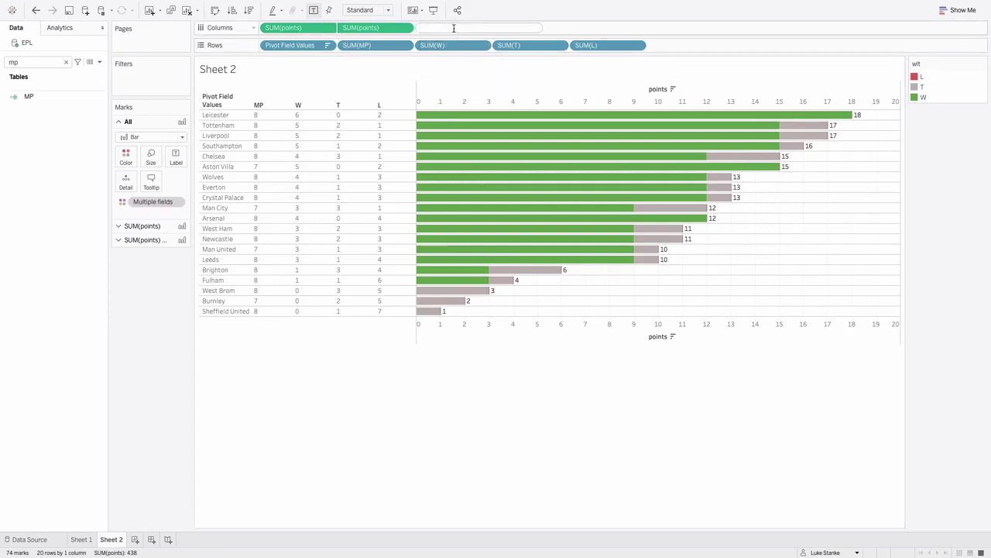
type("IF INDE")
key("Return")
type("<")
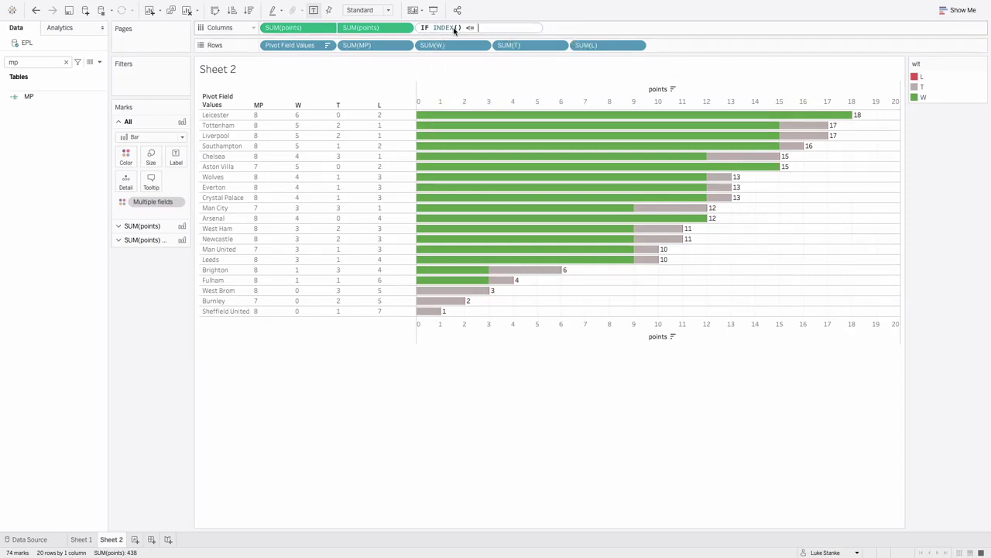
type("= 5 TH")
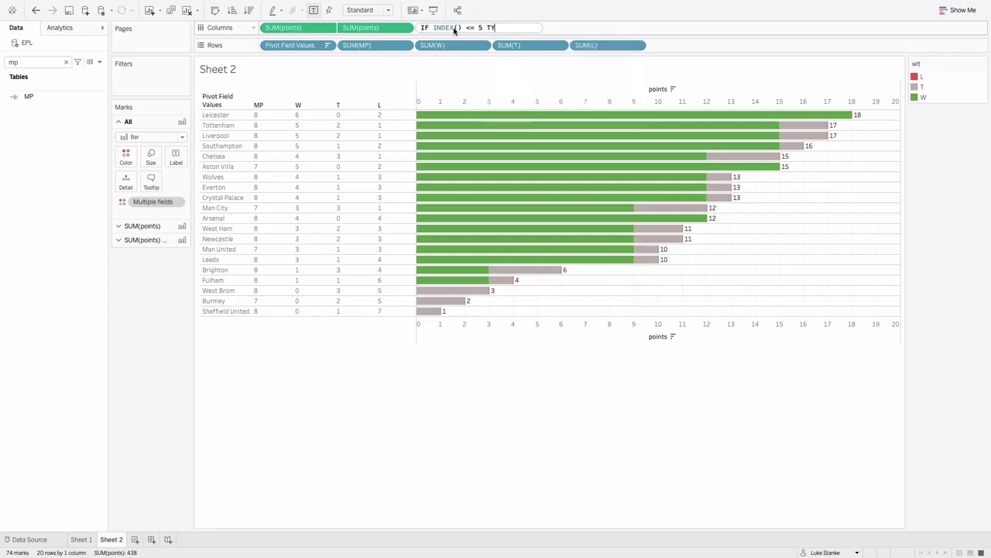
type("EN INDE")
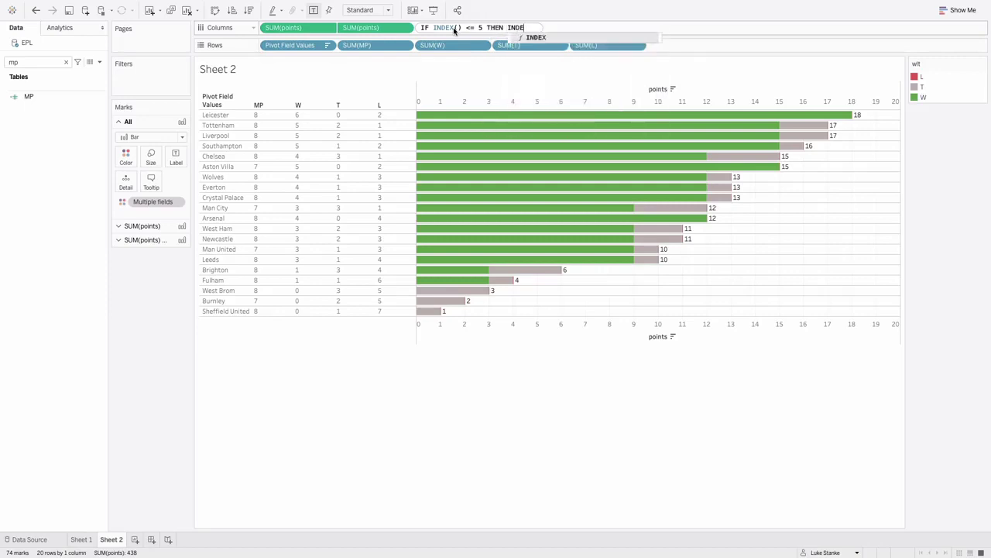
key("Return")
type("END")
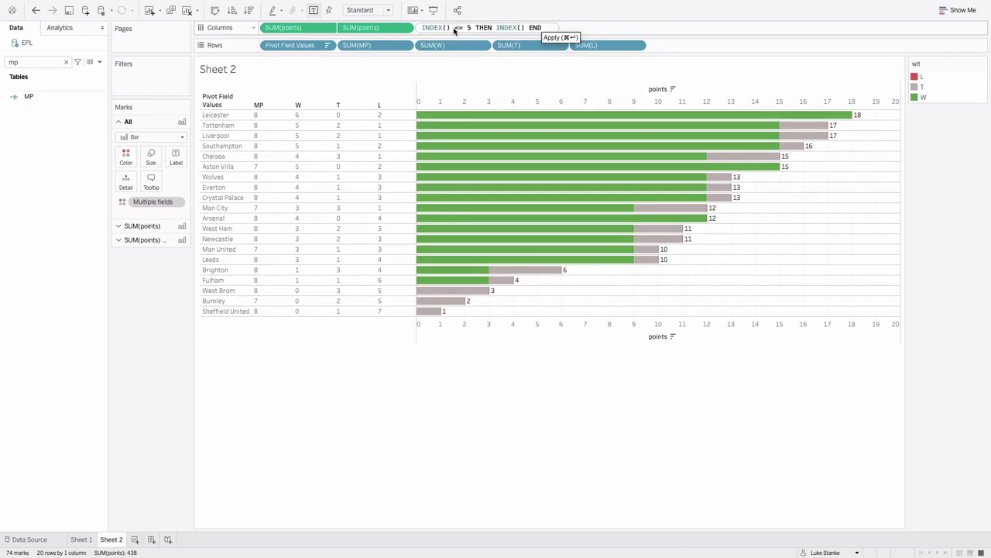
key("Return")
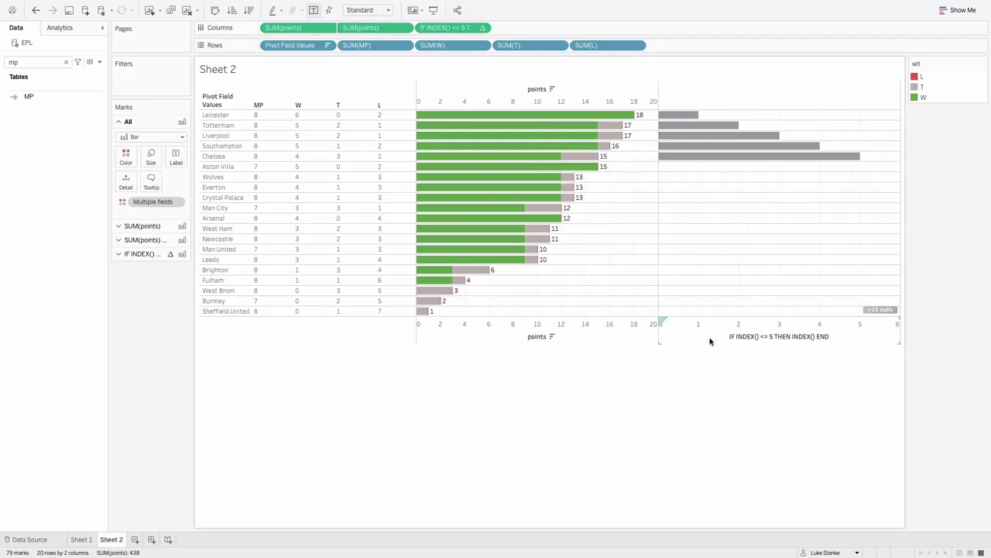
Change the INDEX chart's marks from bars to enlarged circles.
left_click(144, 254)
left_click(151, 179)
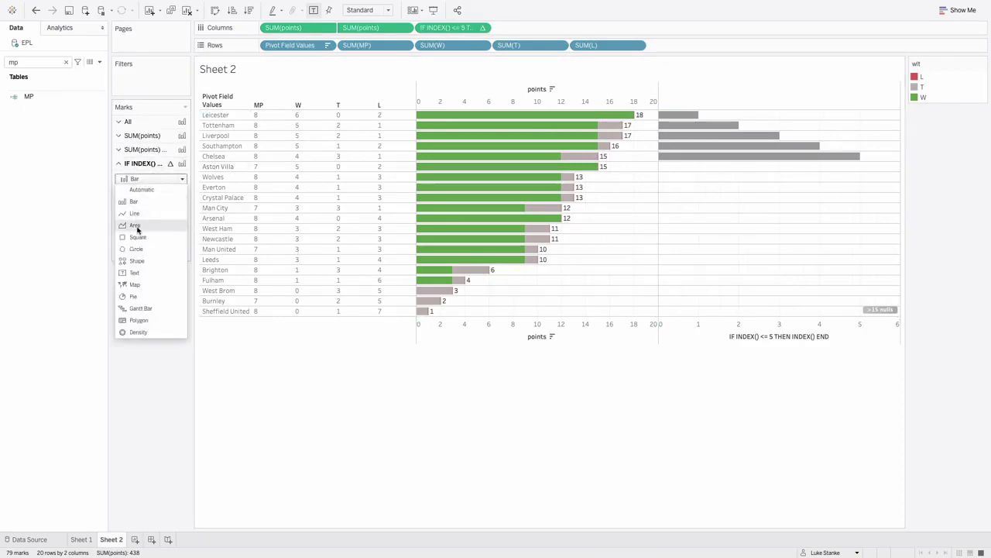
left_click(136, 248)
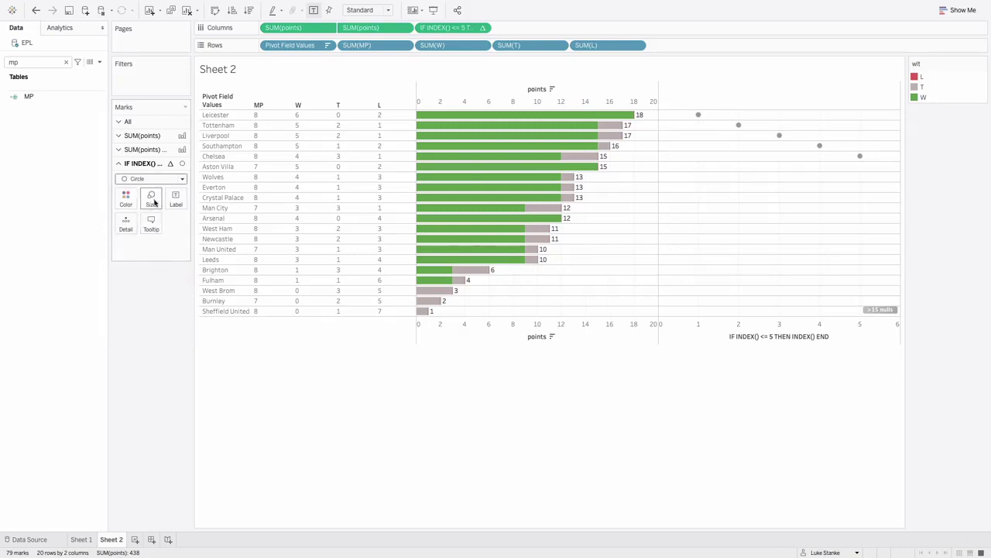
left_click(152, 199)
mouse_move(189, 224)
left_mouse_down()
mouse_move(199, 228)
mouse_move(189, 227)
left_mouse_up()
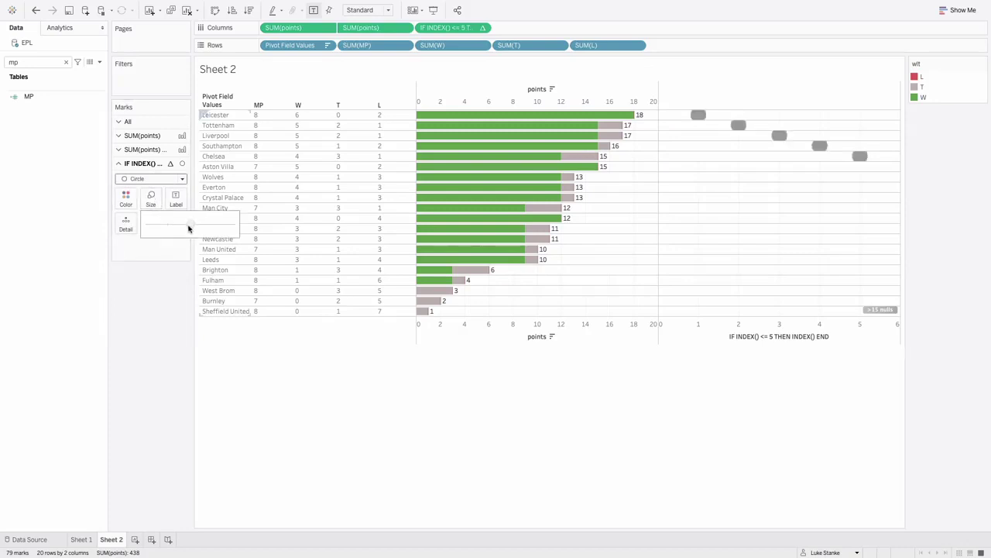
Set the view to Entire View and enlarge the circles further.
left_click(367, 10)
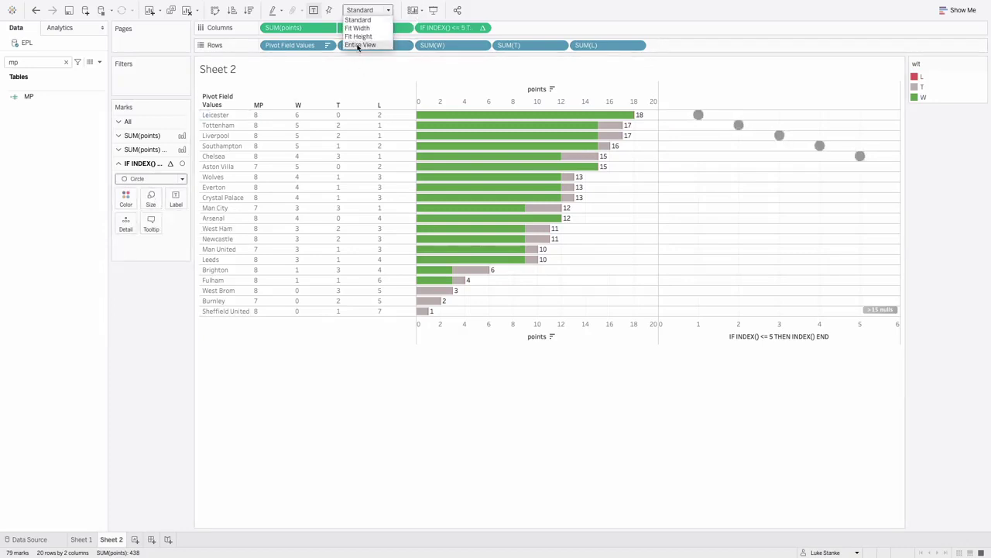
left_click(358, 45)
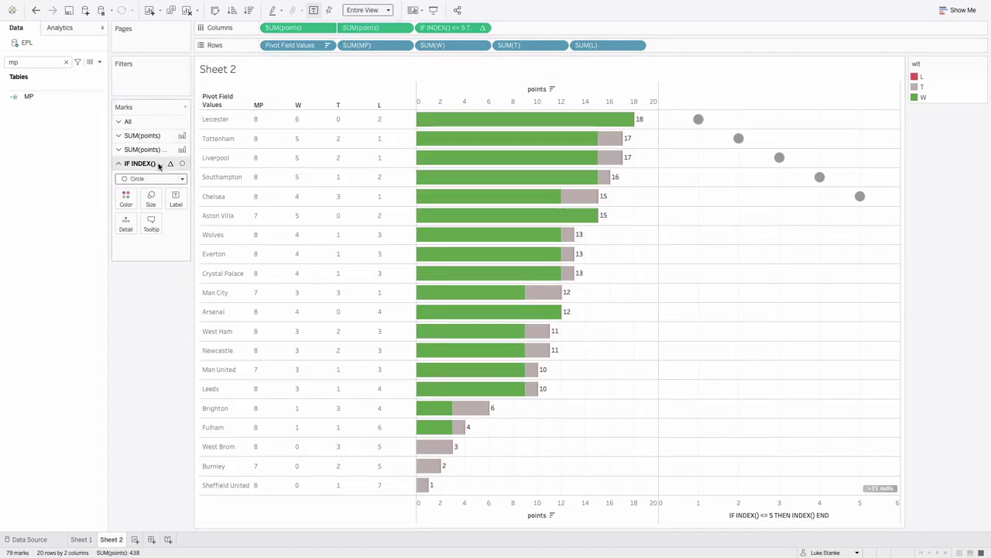
left_click(151, 198)
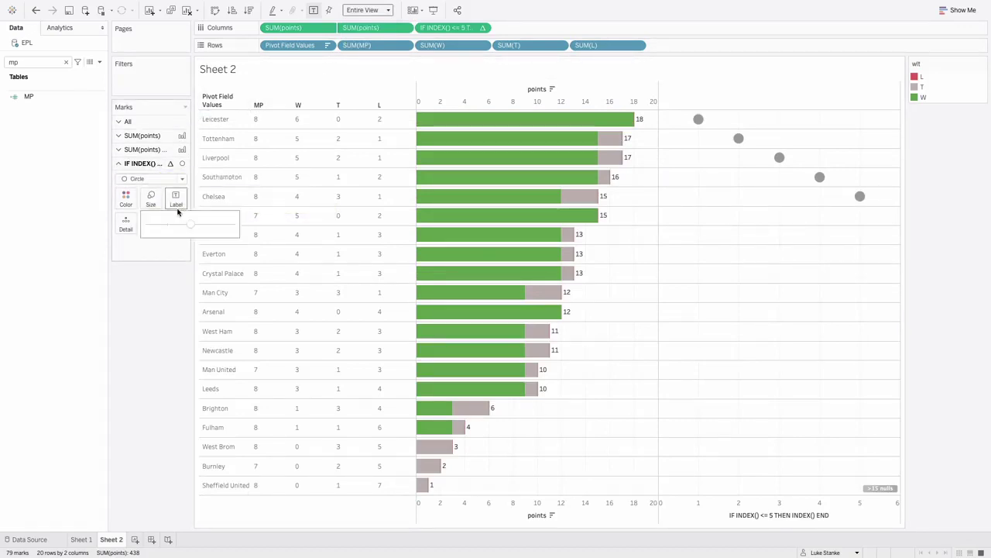
left_click_drag(190, 224, 202, 226)
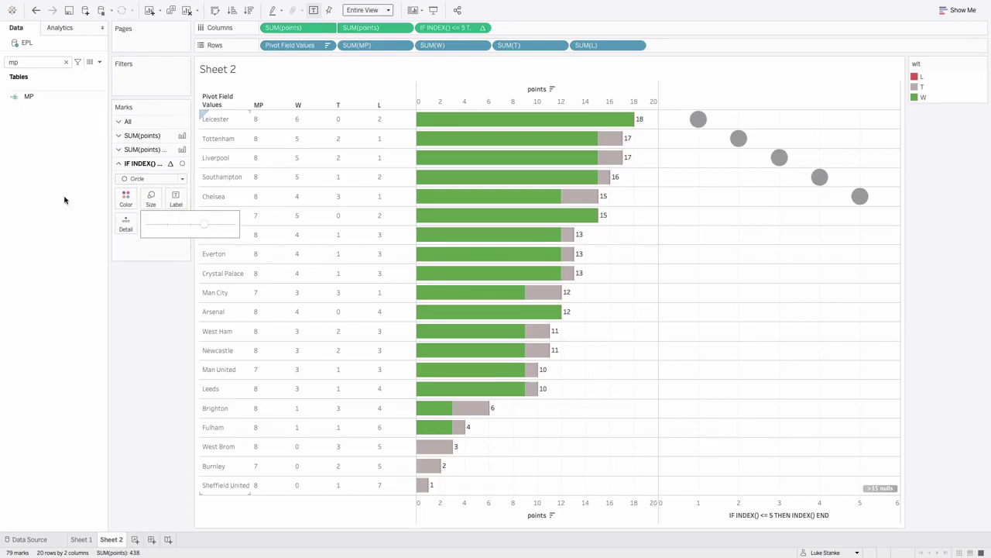
left_click(29, 62)
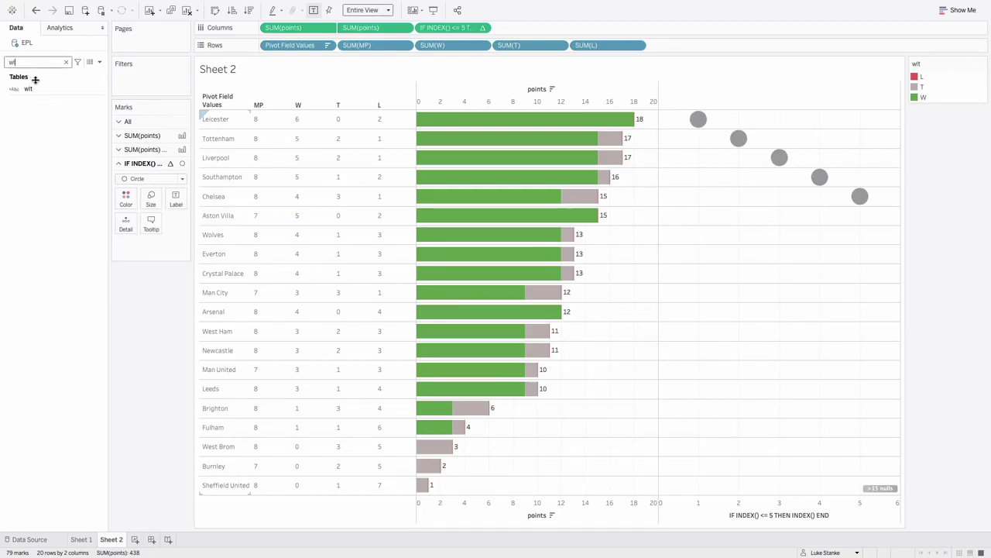
Colour the circles by wlt and label each one with its wlt result.
left_click_drag(28, 88, 126, 200)
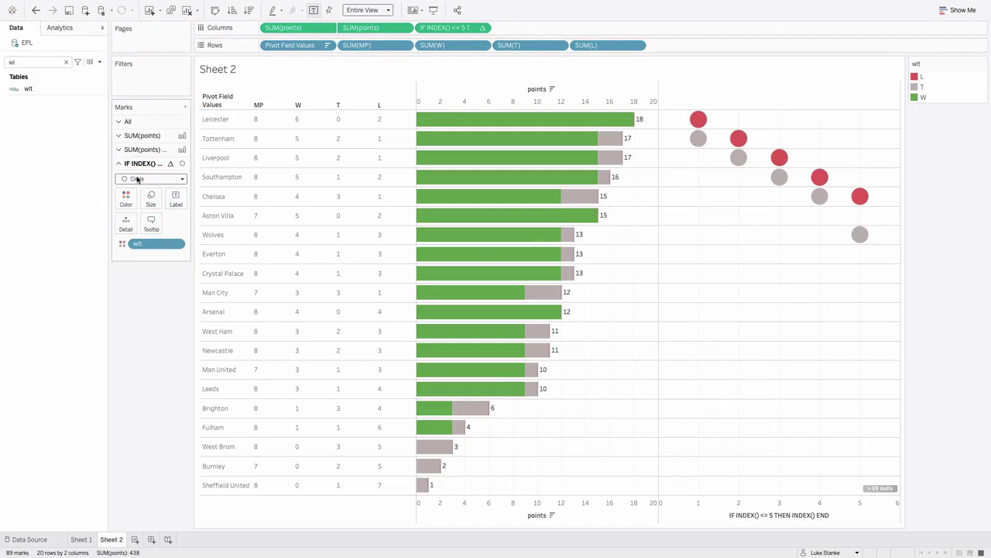
left_click(176, 199)
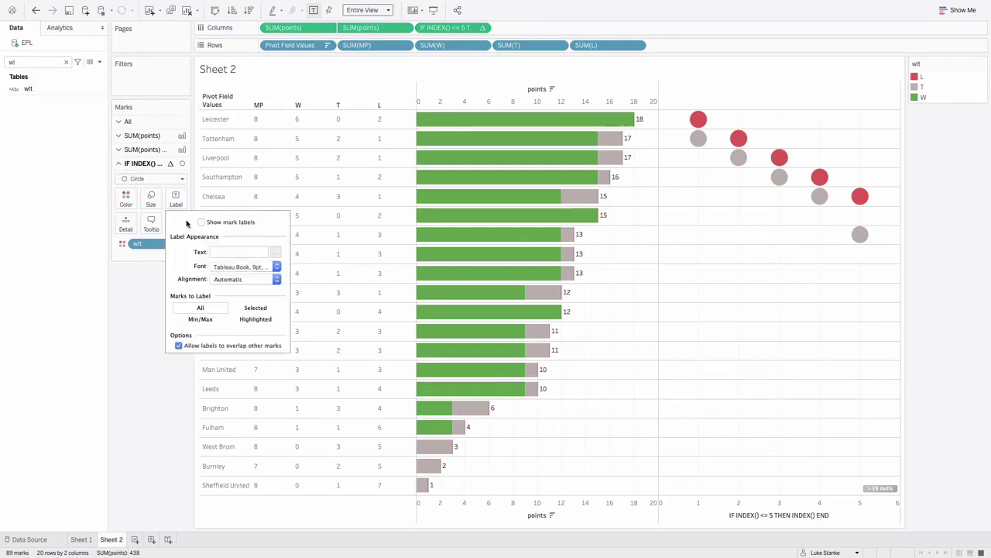
left_click(202, 223)
left_click(136, 246)
left_click_drag(136, 246, 175, 202)
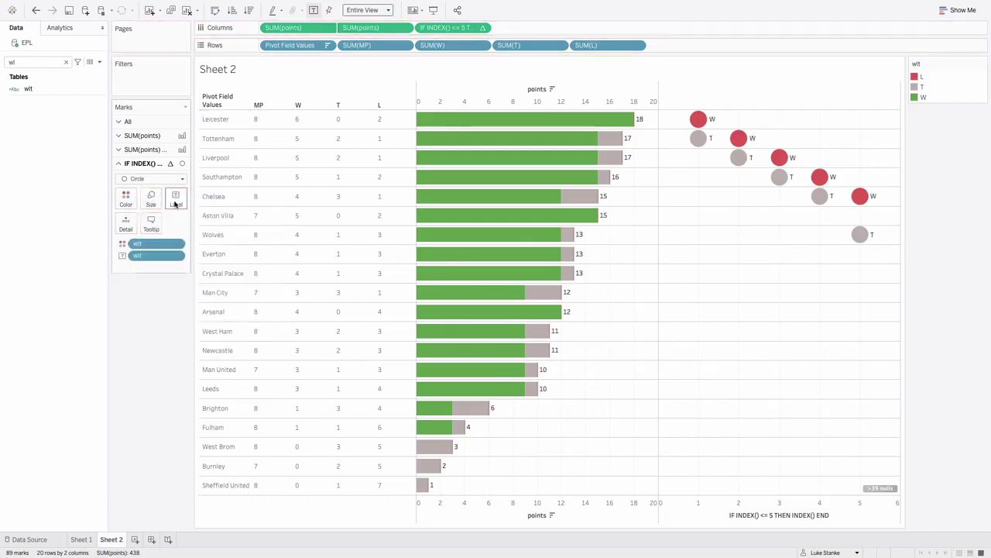
Centre the labels Middle Center and set the circle colour opacity to 25%.
left_click(176, 198)
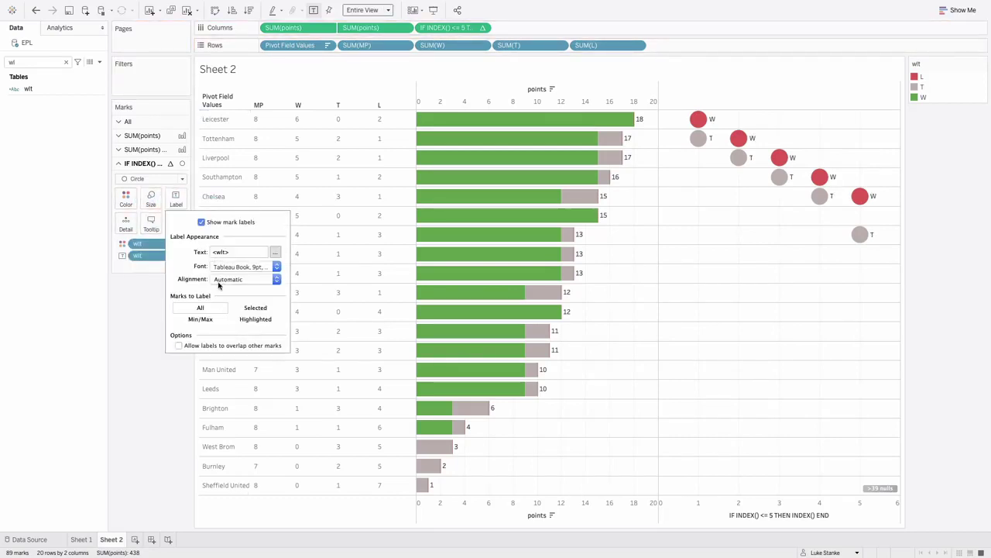
left_click(219, 281)
left_click(239, 326)
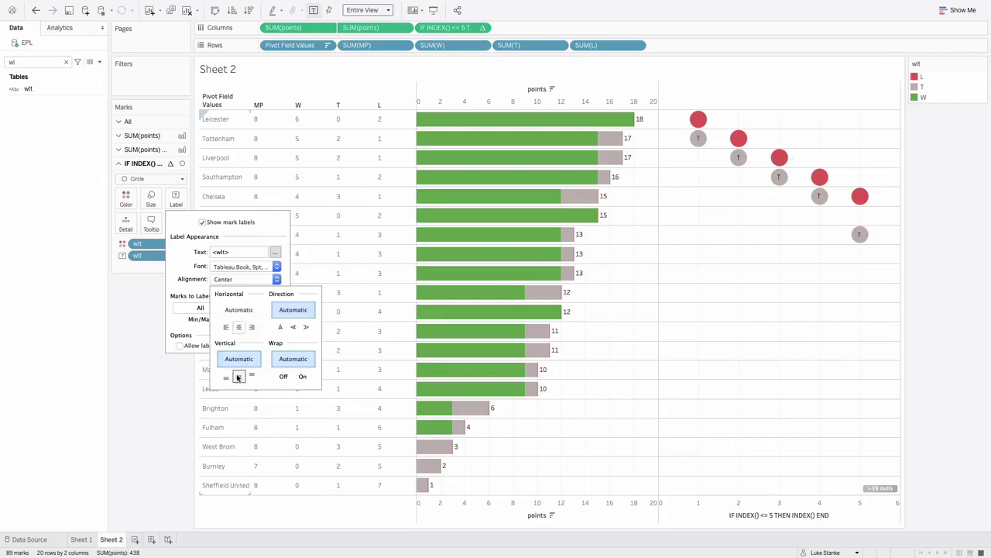
left_click(239, 375)
left_click(125, 198)
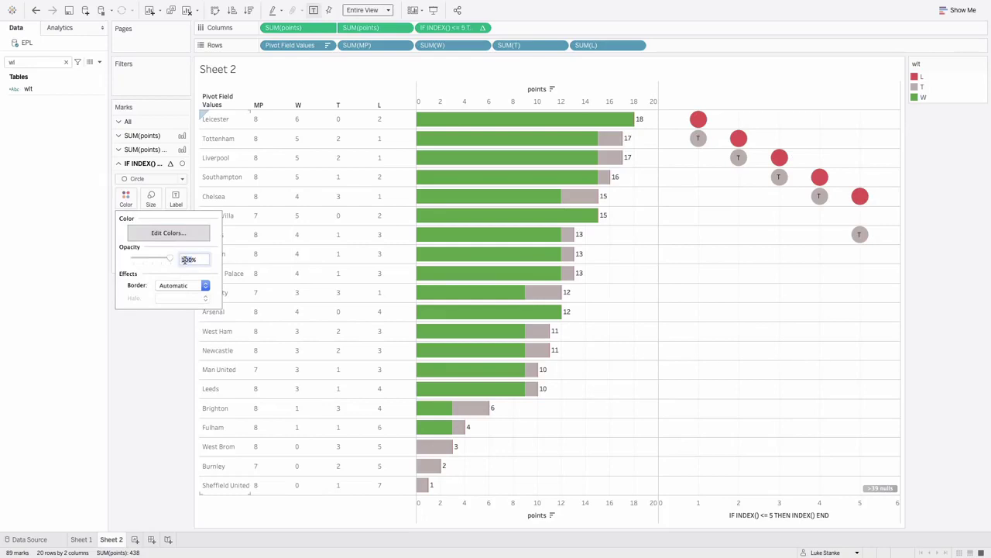
key("Return")
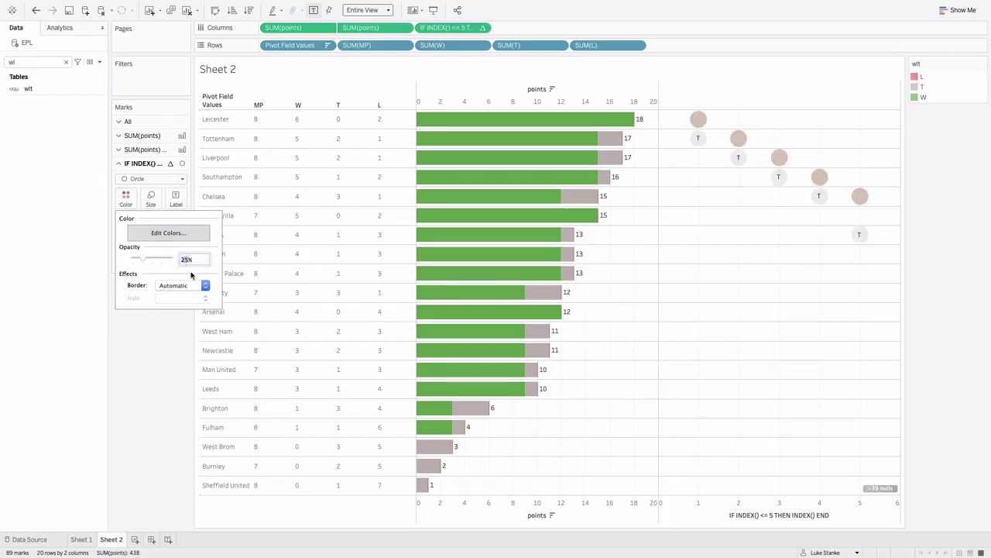
Set the circle labels' font to Match Mark Color so letters take each circle's colour.
left_click(176, 198)
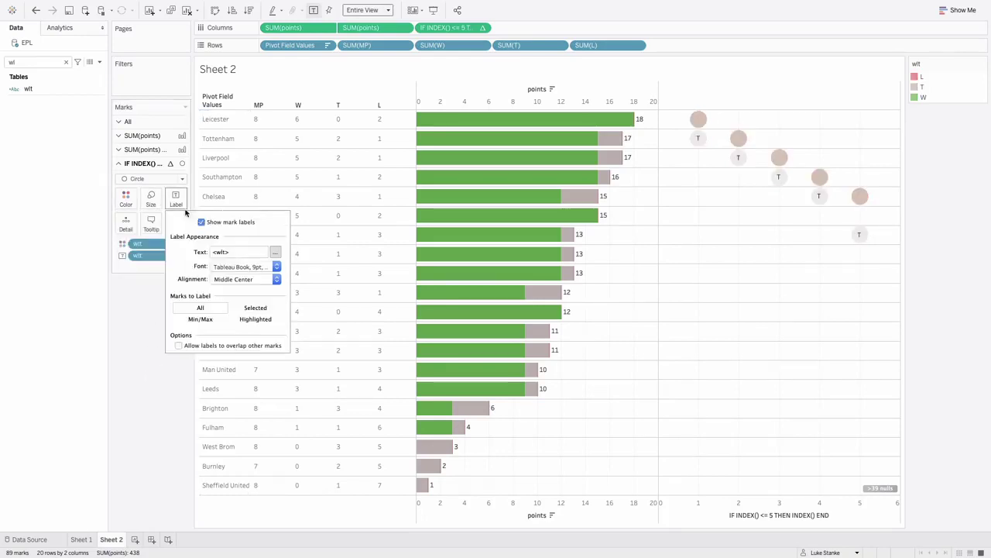
left_click(245, 267)
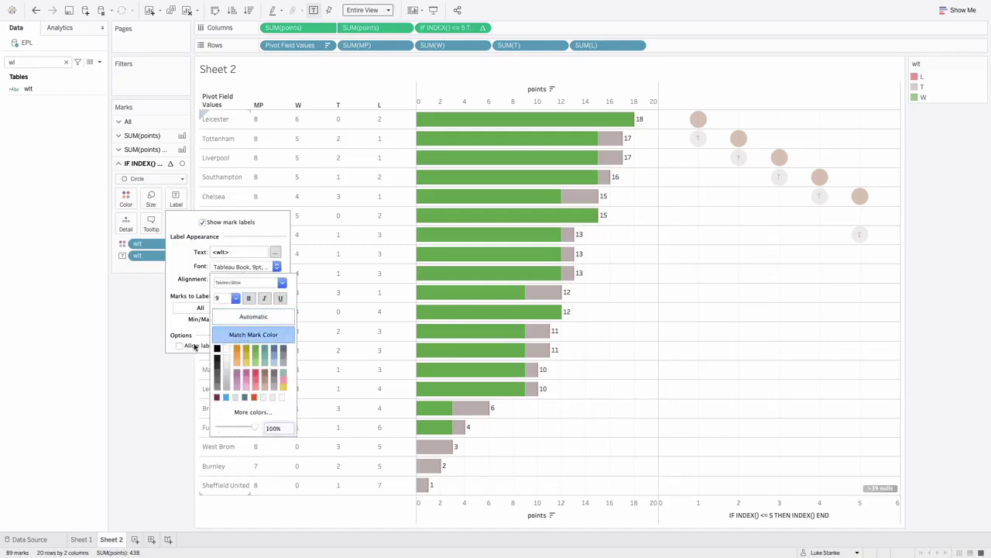
left_click(136, 410)
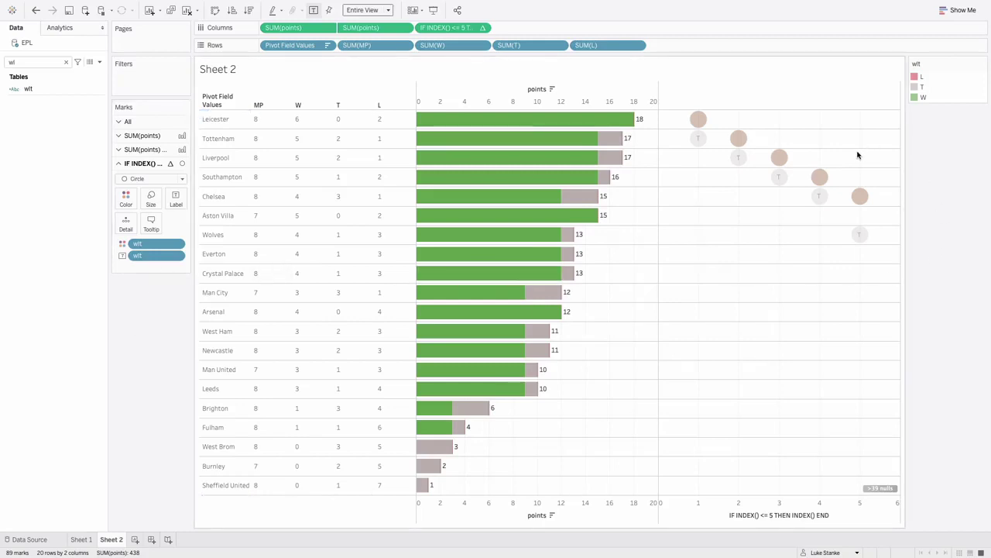
right_click(469, 30)
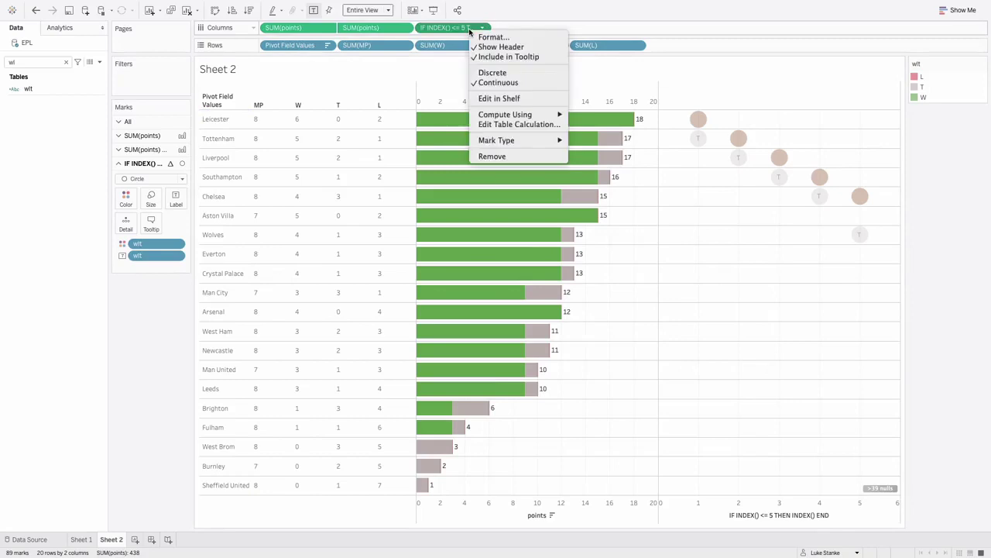
left_click(152, 387)
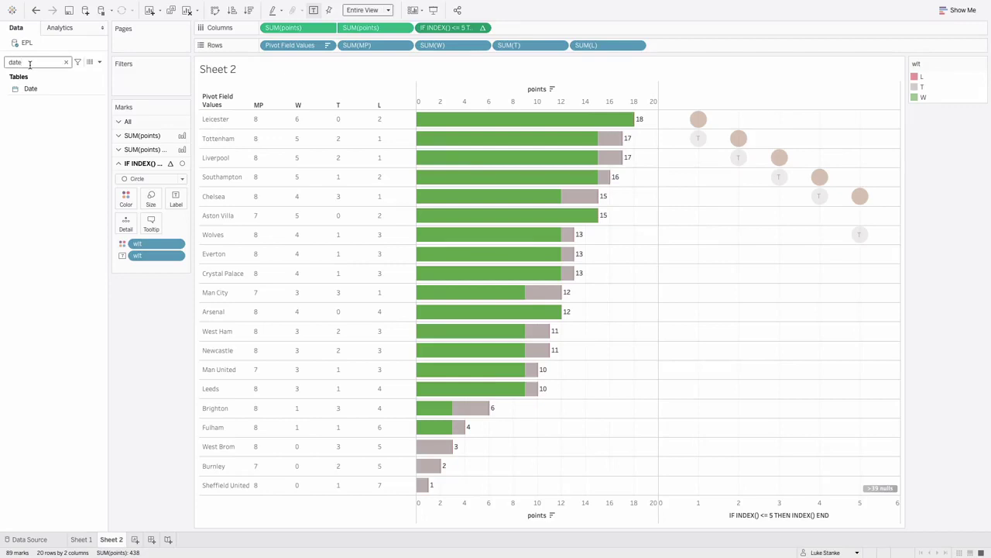
Add Date to Detail as Exact Date, then open Edit Table Calculation for the INDEX pill.
left_click_drag(31, 88, 138, 264)
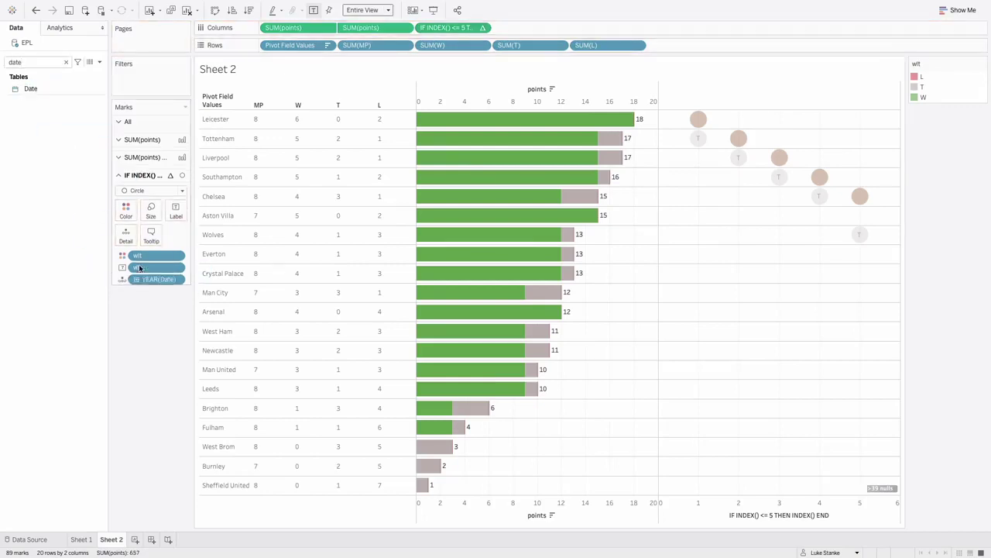
right_click(140, 267)
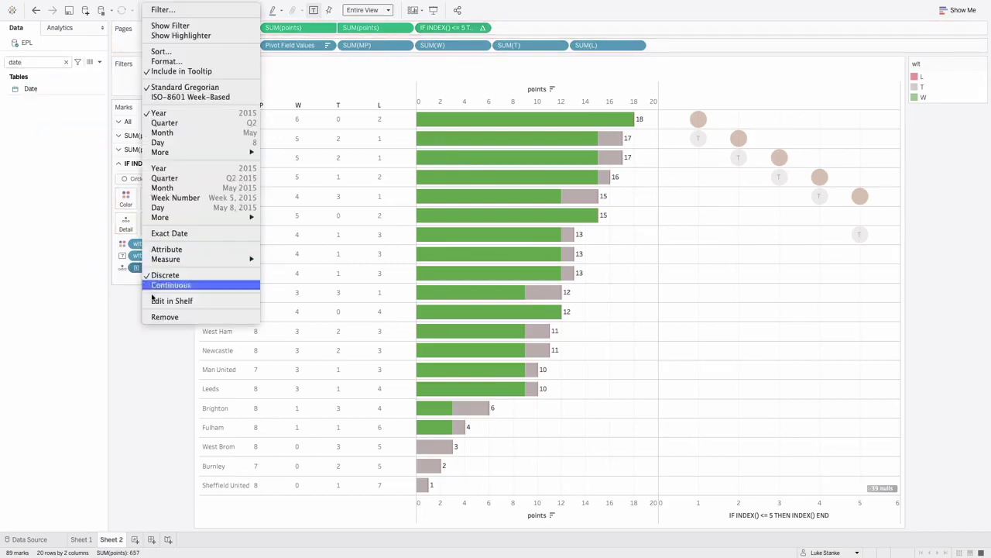
left_click(169, 235)
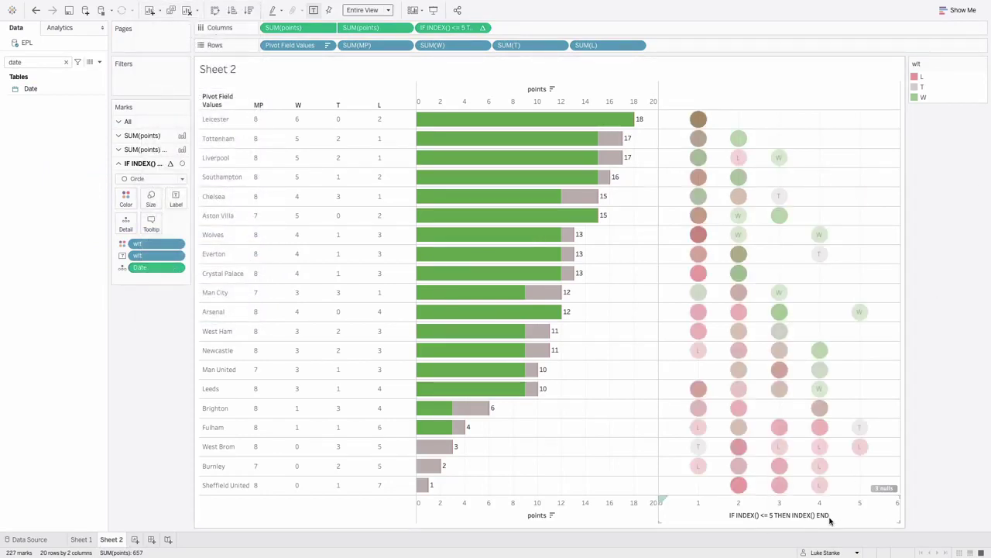
right_click(437, 29)
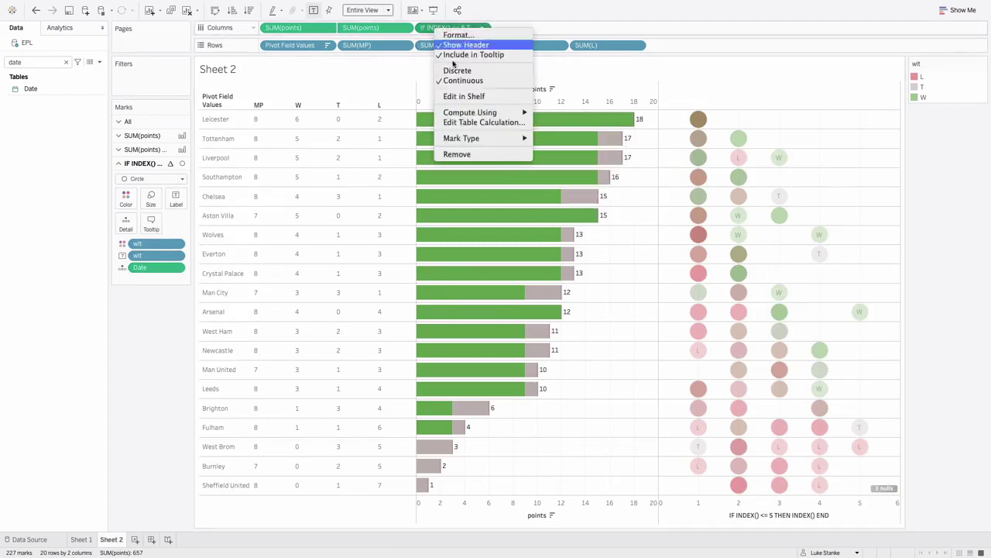
left_click(481, 122)
Compute the index along the specific dimensions Date and wlt instead of across teams.
left_click(390, 246)
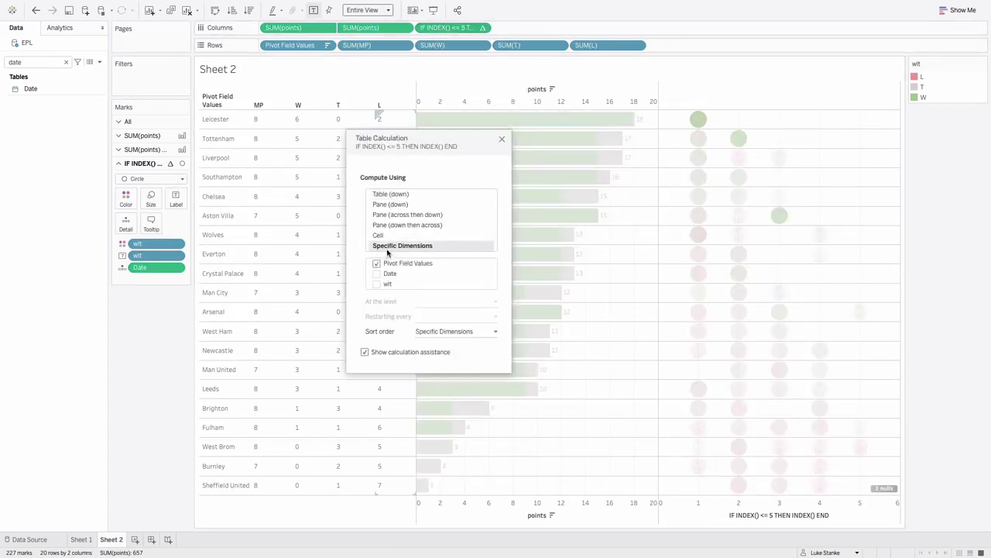
left_click(377, 264)
left_click(377, 274)
left_click(377, 284)
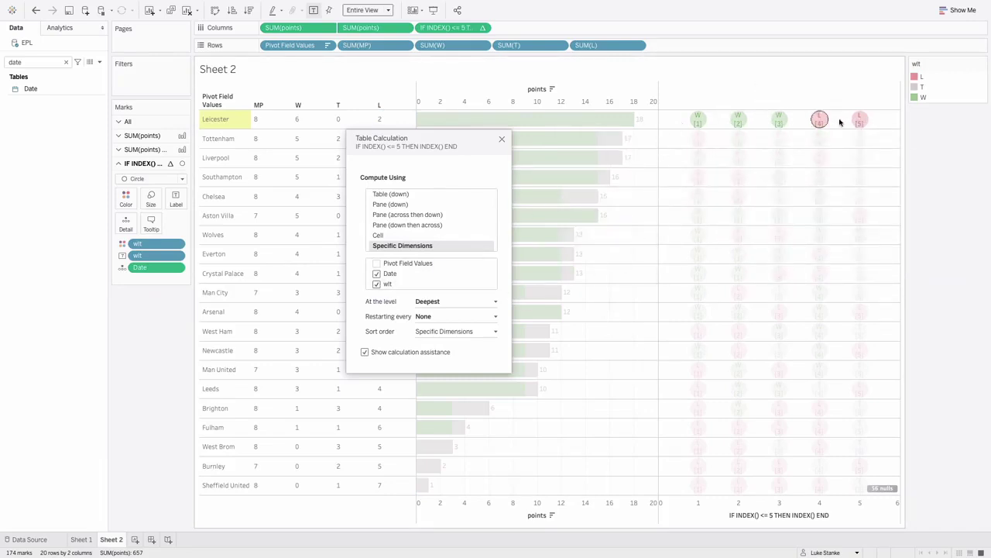
Set a custom sort order by Minimum of Date, descending, and close the table calculation.
left_click(442, 331)
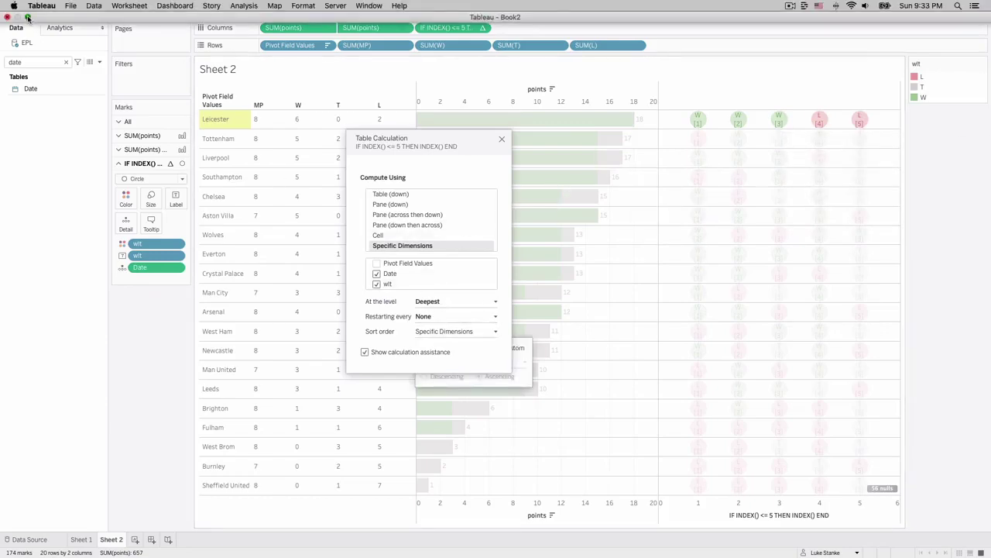
left_click(31, 16)
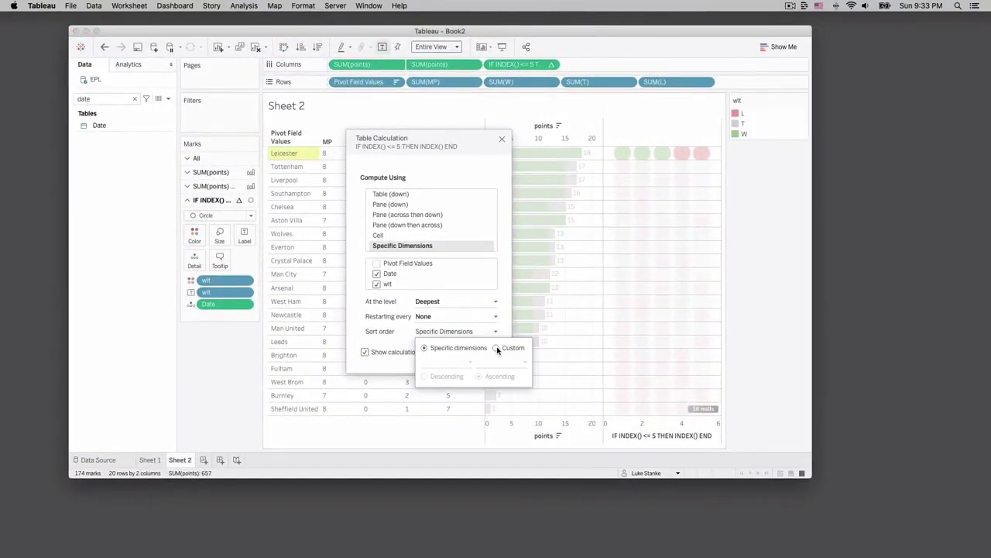
left_click(496, 347)
left_click(437, 363)
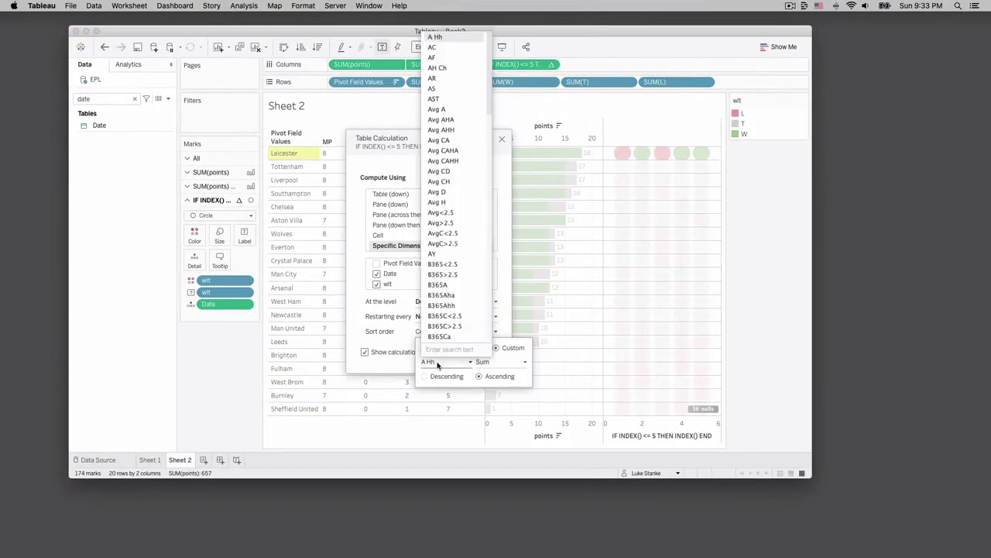
type("dat")
key("Return")
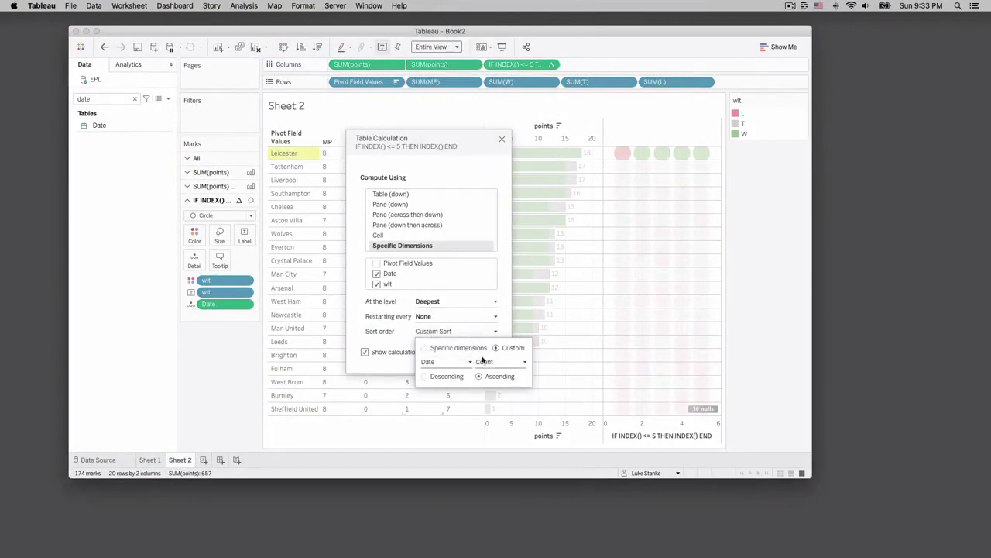
left_click(484, 362)
left_click(493, 393)
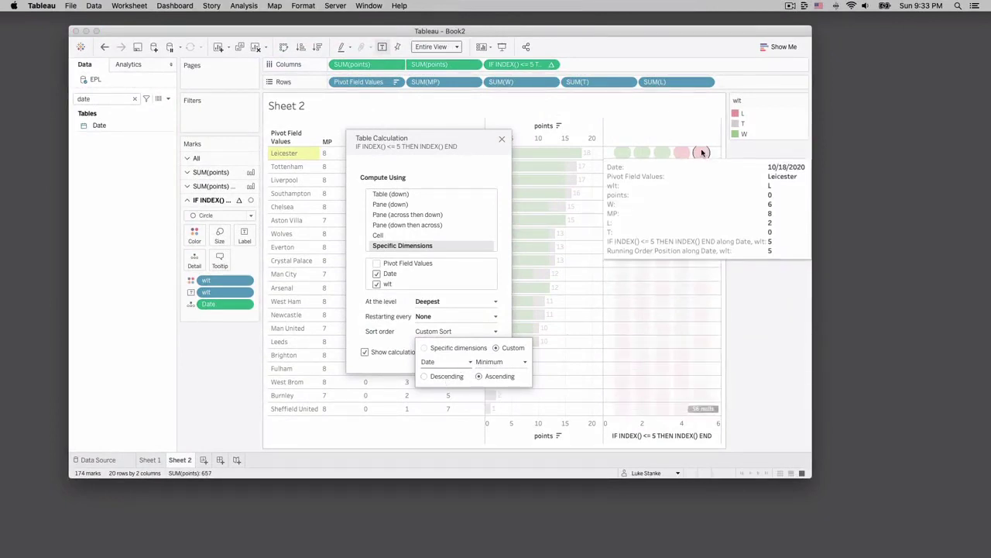
mouse_move(700, 153)
mouse_move(667, 153)
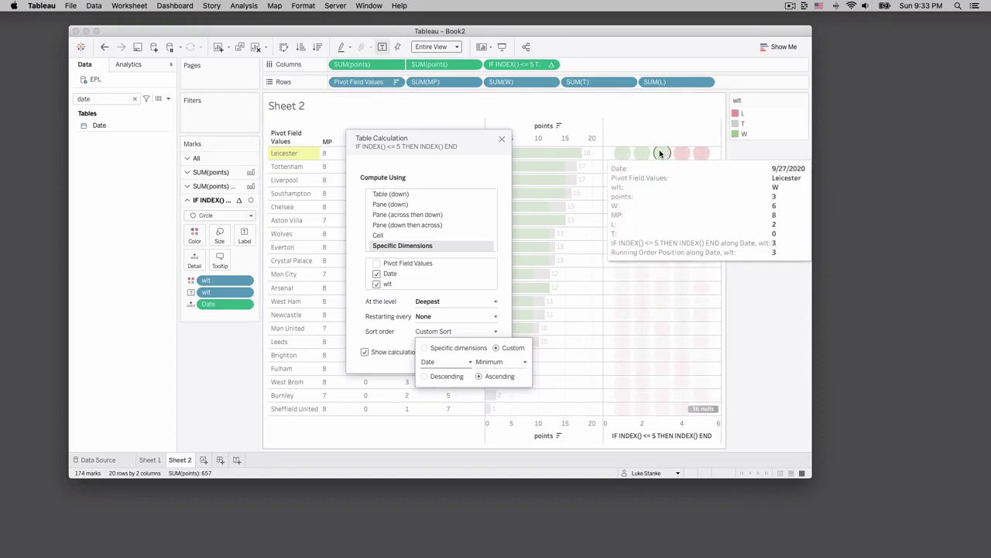
left_click(444, 376)
left_click(447, 335)
mouse_move(692, 168)
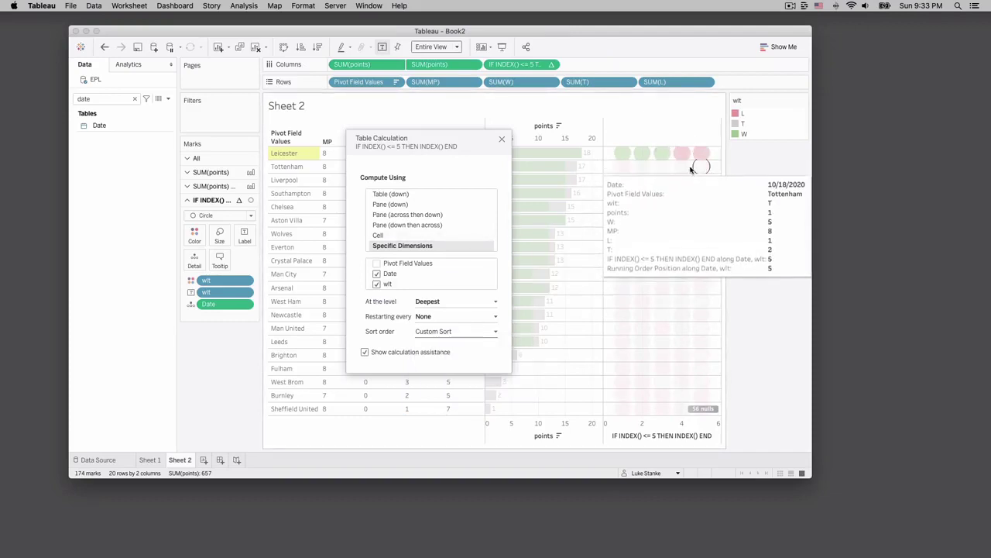
mouse_move(625, 170)
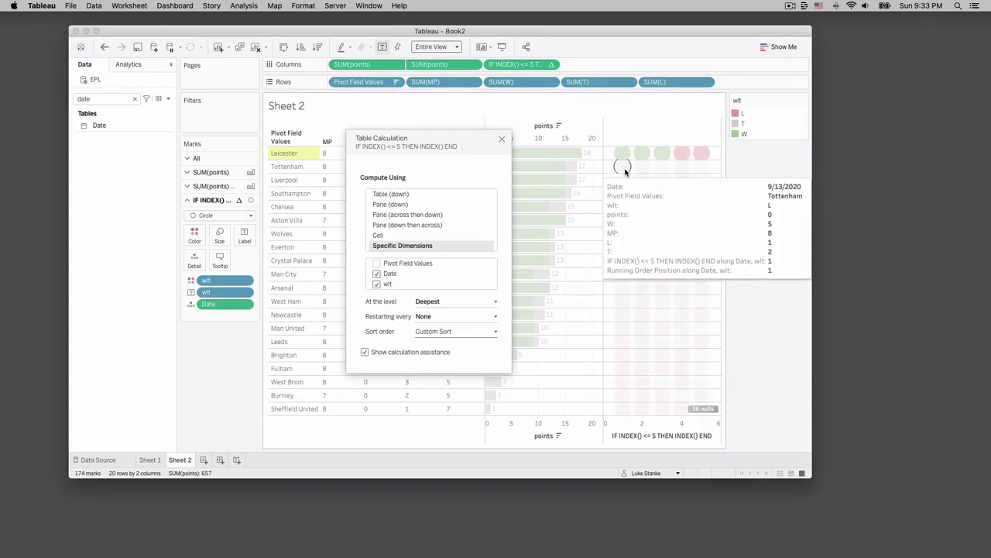
left_click(501, 139)
Change the circle formula to IF LAST() <= 4 THEN LAST() END.
double_click(495, 64)
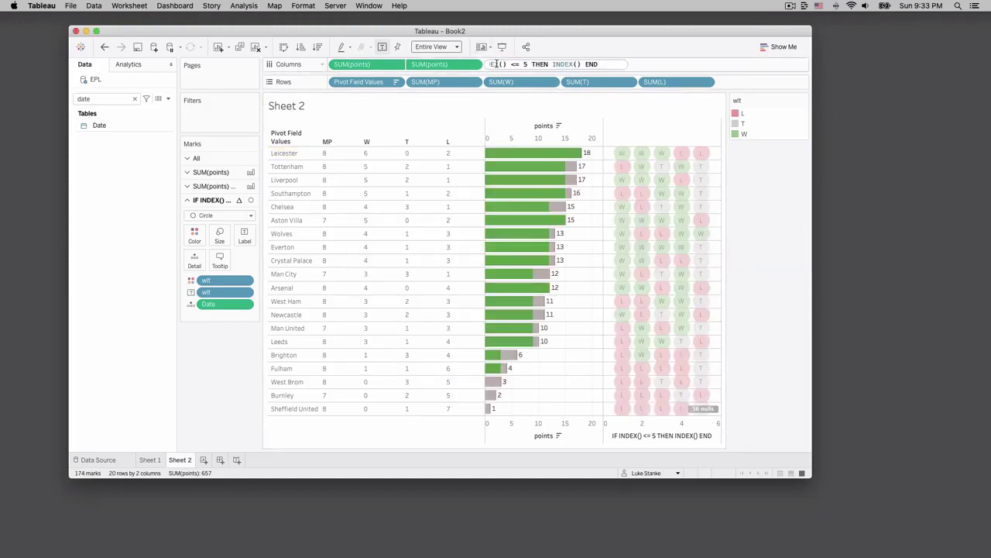
key("shift+alt+Left")
type("LAST")
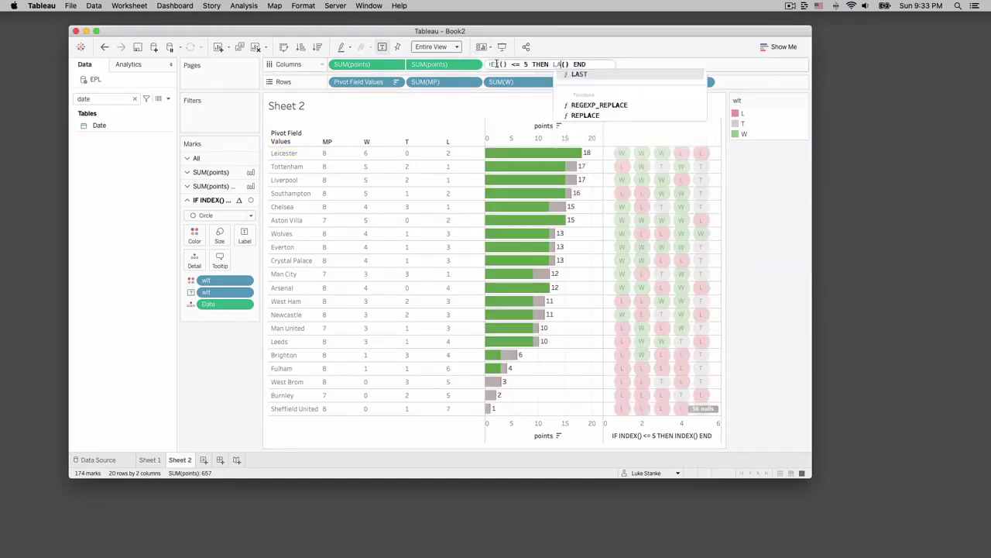
type("LAS")
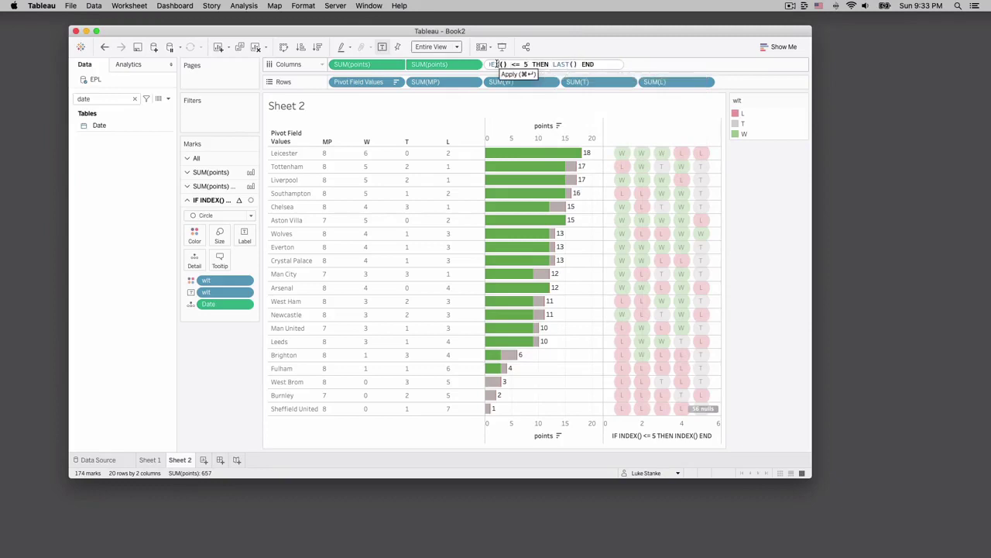
type("T")
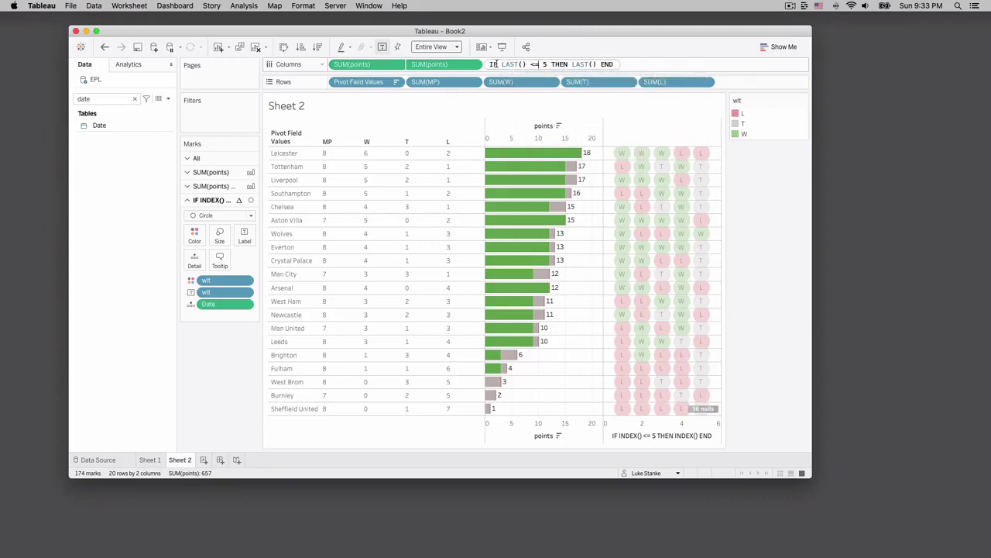
key("BackSpace")
type("3")
key("Return")
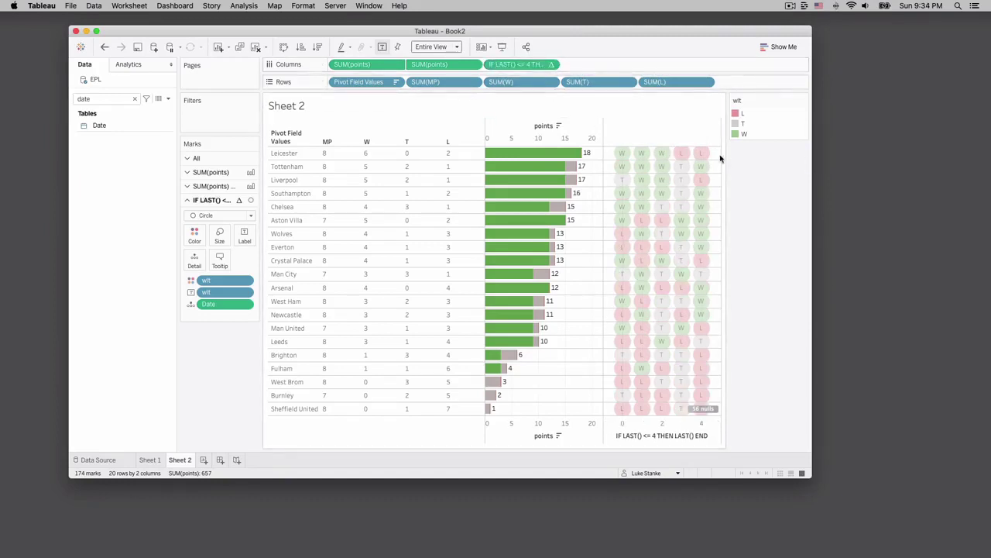
mouse_move(708, 155)
mouse_move(659, 153)
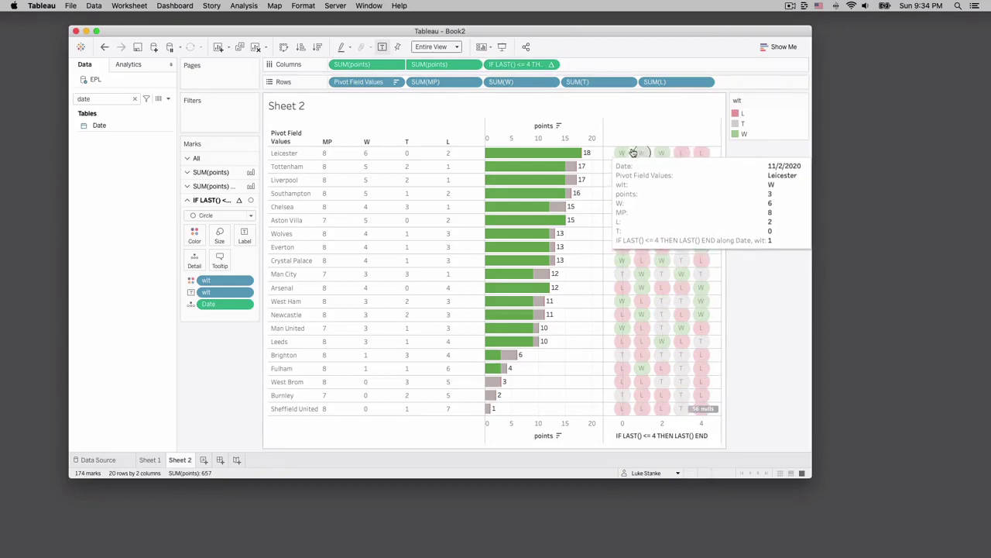
mouse_move(616, 153)
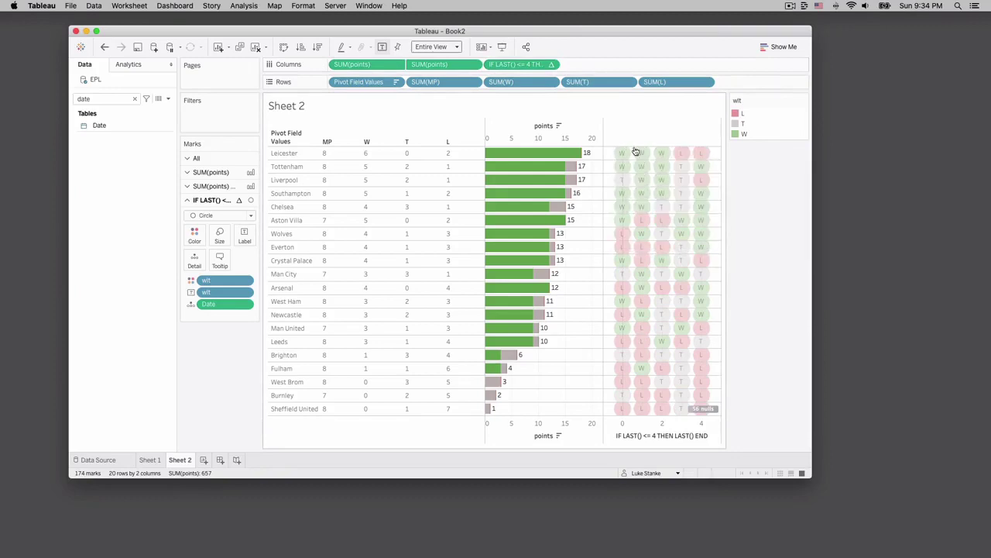
Prefix the formula with '5 -' to reverse the order of the last five results.
double_click(497, 65)
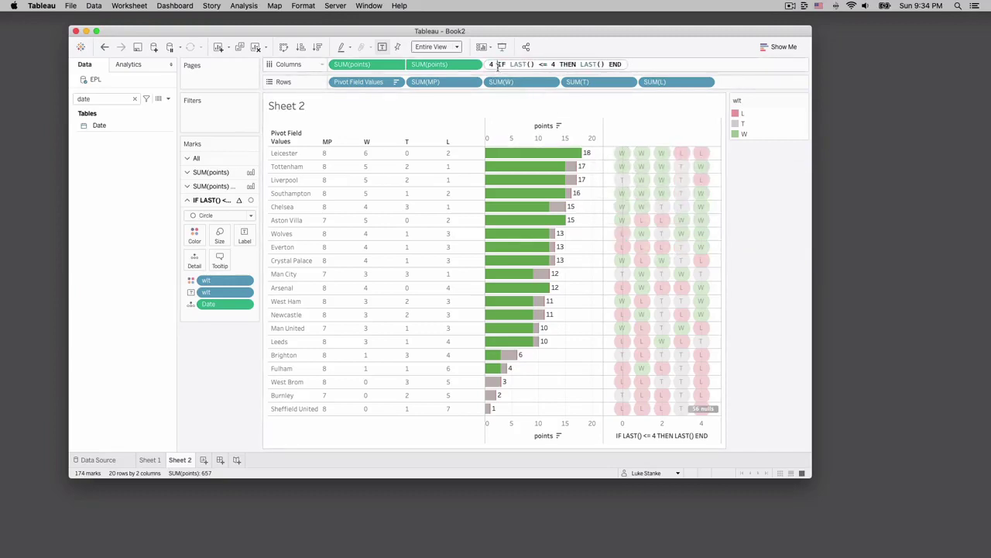
type("5 -")
key("Return")
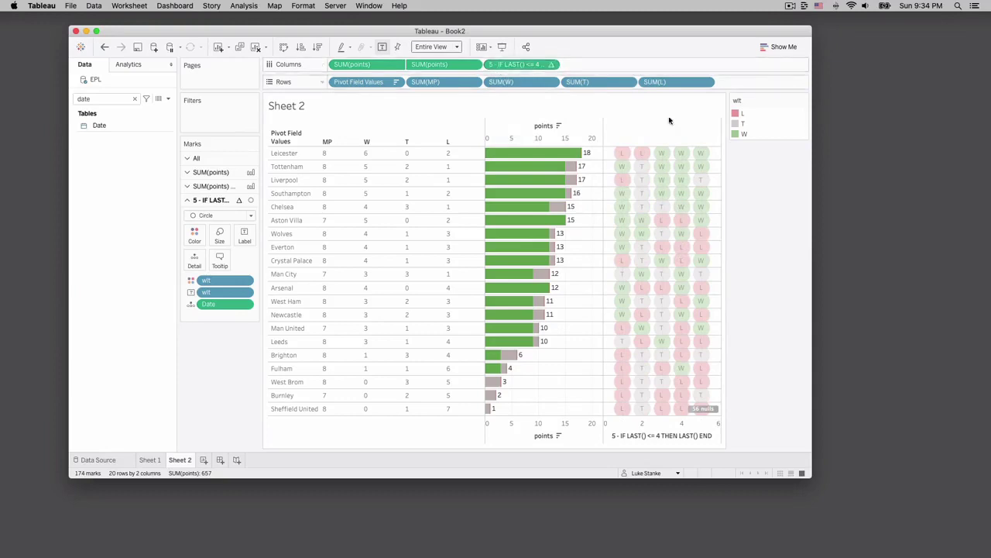
mouse_move(700, 159)
Turn off Show Header on the circle chart's axis to hide the axis headers.
right_click(645, 431)
left_click(674, 503)
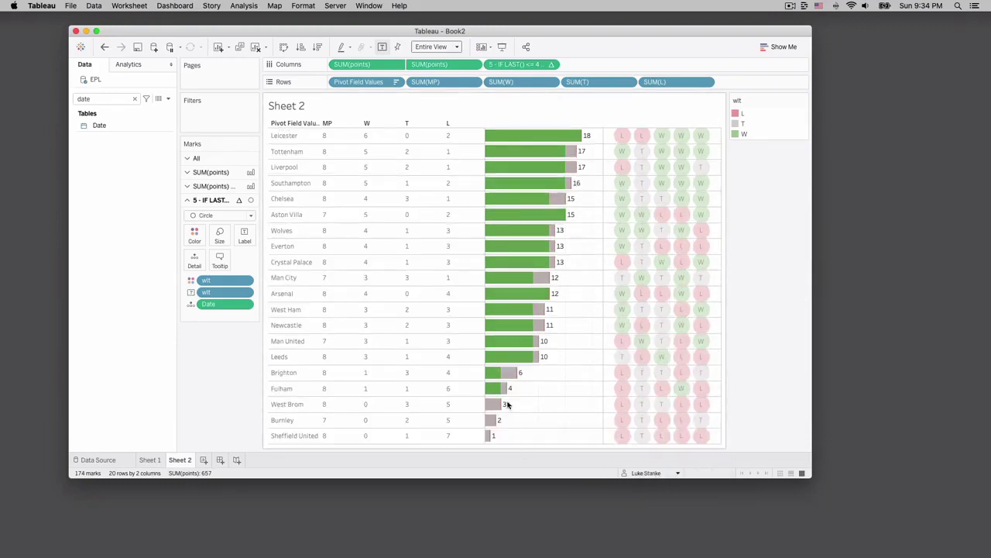